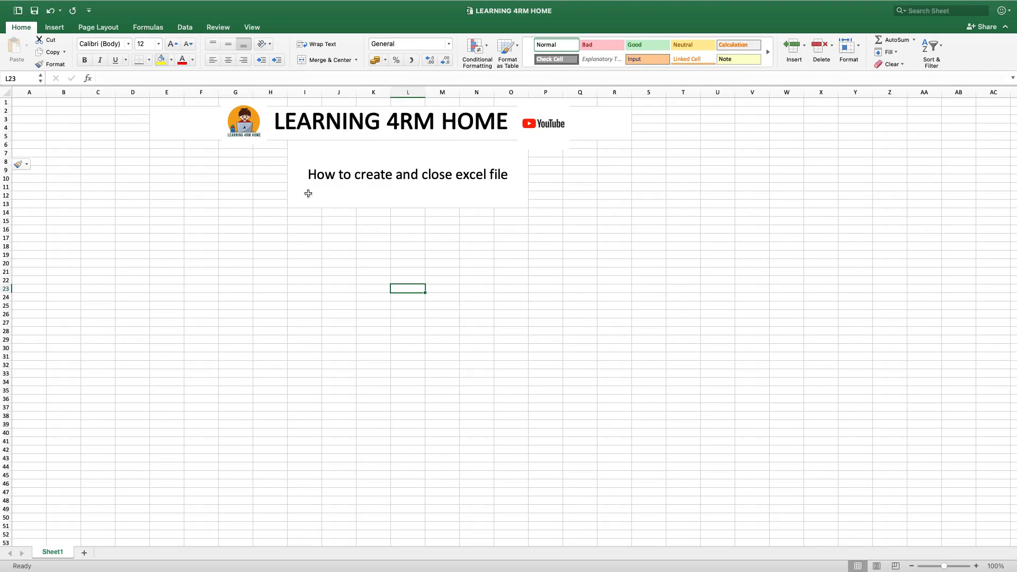
# - Create a new blank workbook
pyautogui.click(308, 178)
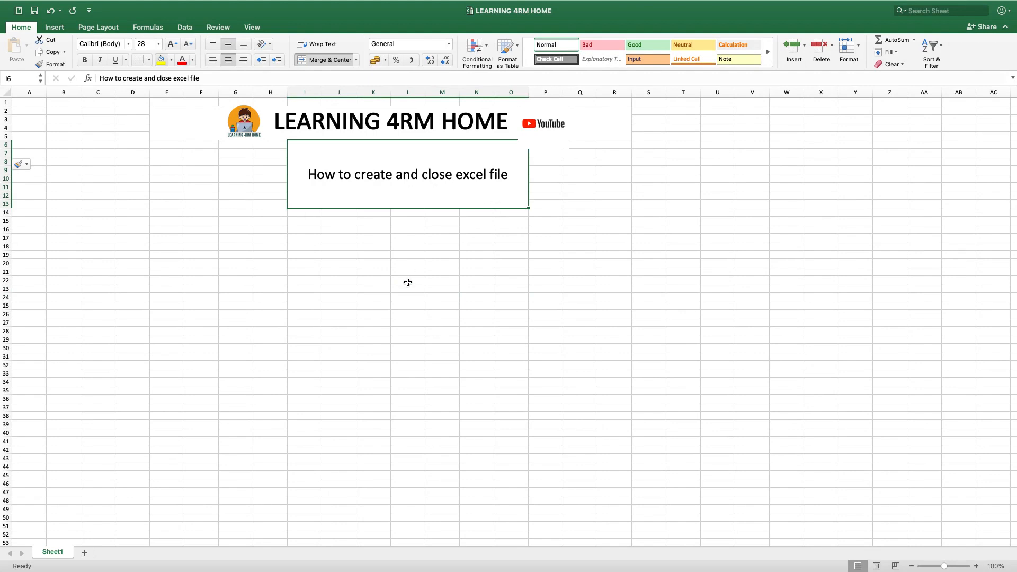
pyautogui.click(362, 270)
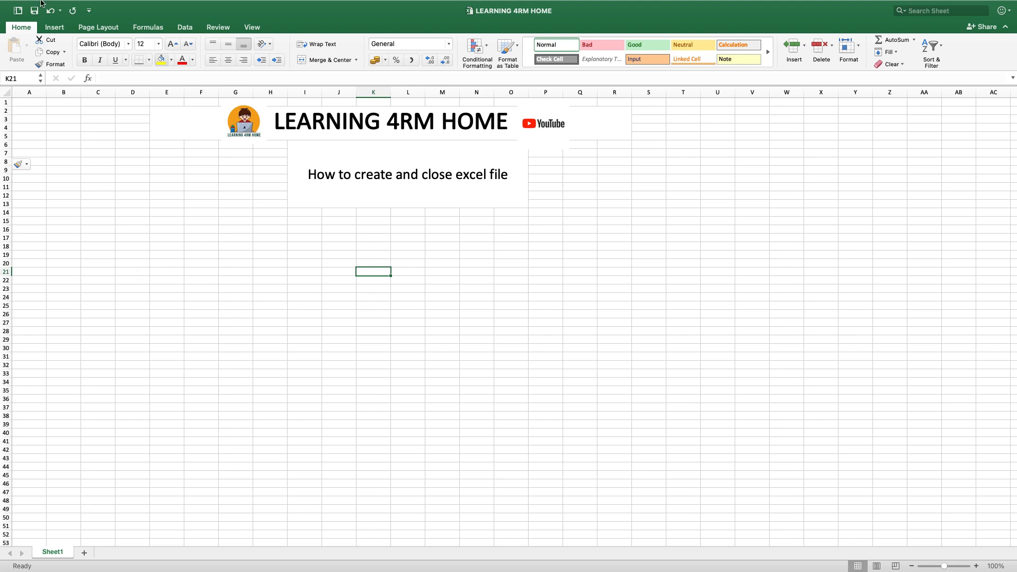
pyautogui.click(65, 7)
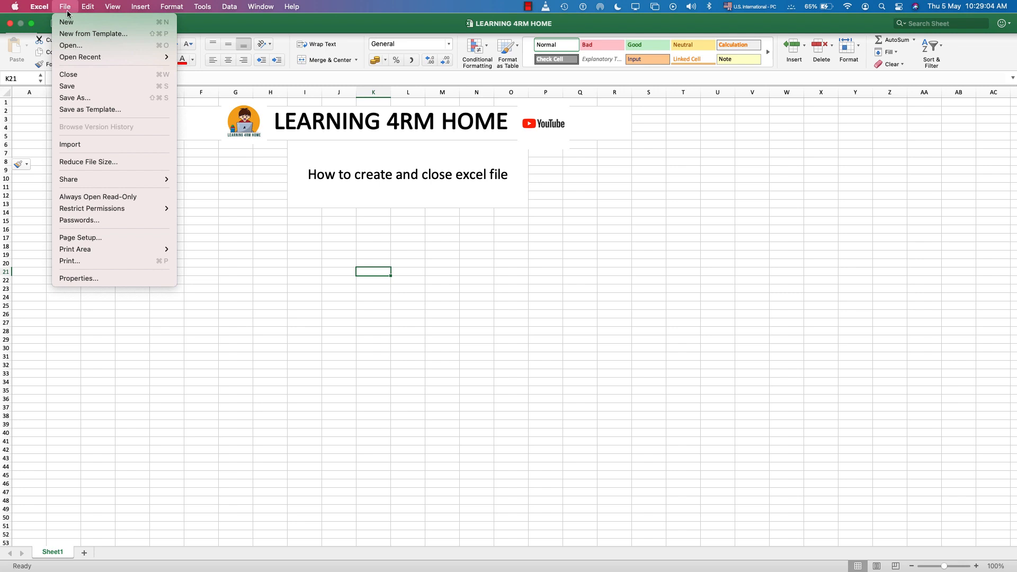
pyautogui.click(68, 23)
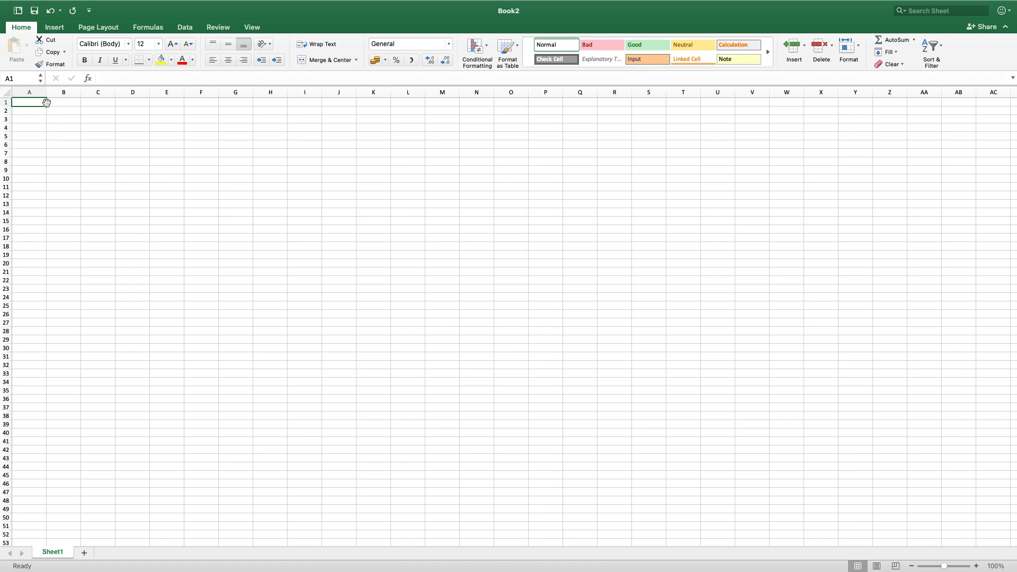
pyautogui.moveTo(37, 104); pyautogui.dragTo(71, 231)
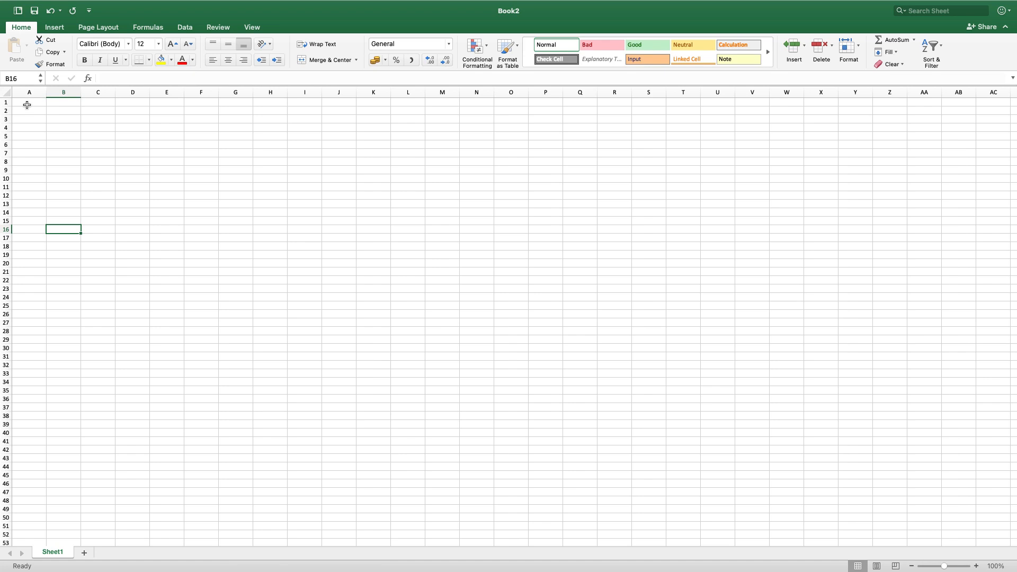
pyautogui.moveTo(27, 104); pyautogui.dragTo(133, 145)
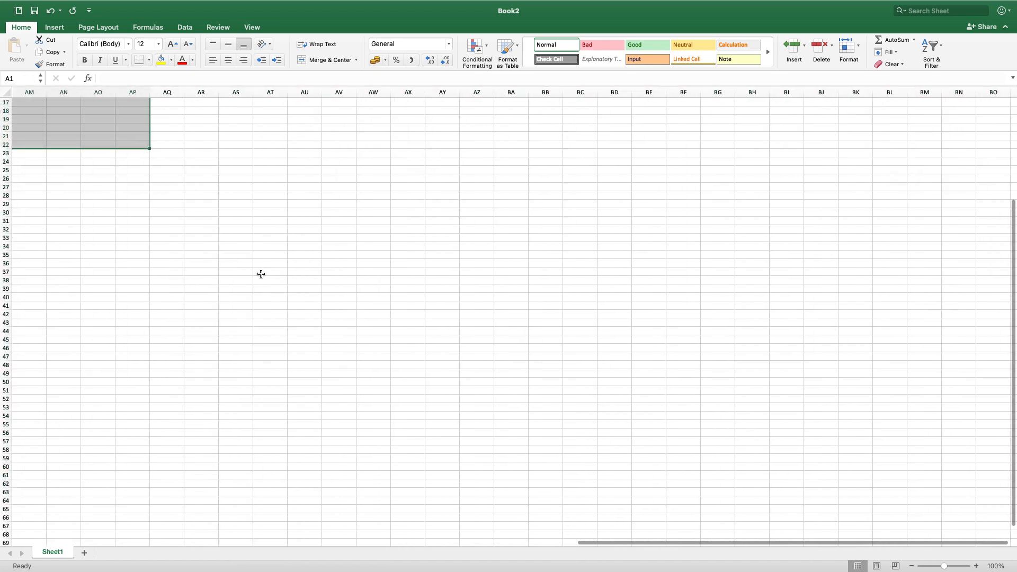
pyautogui.click(267, 297)
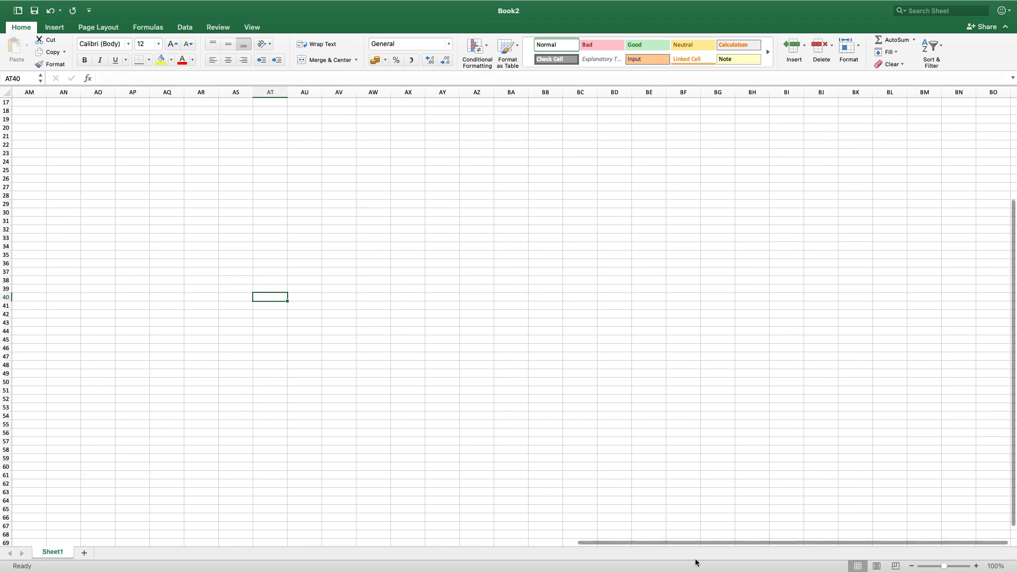
pyautogui.moveTo(653, 544); pyautogui.dragTo(105, 552)
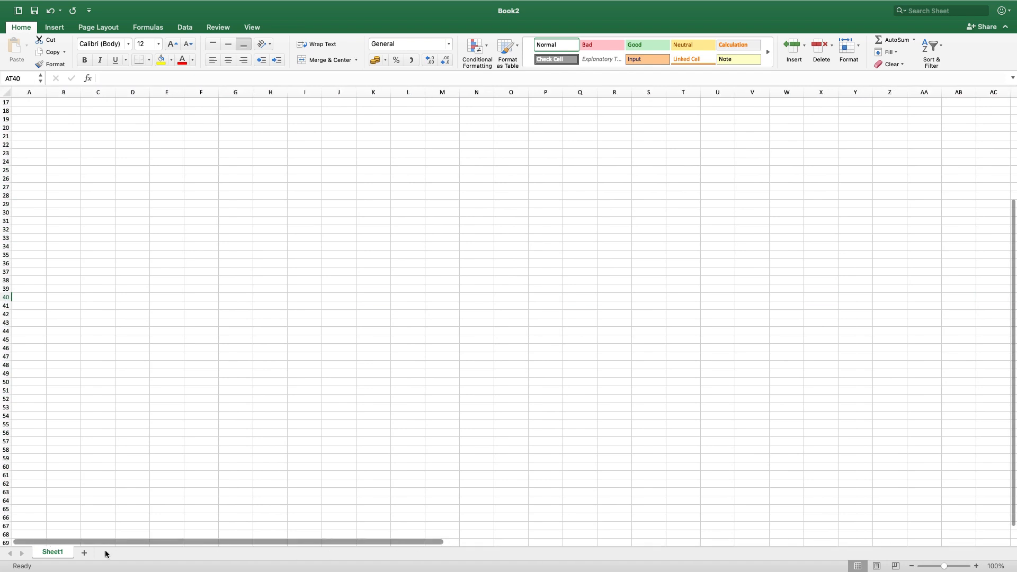
# - Rename the worksheet Sheet1 as CONTACT
pyautogui.rightClick(54, 554)
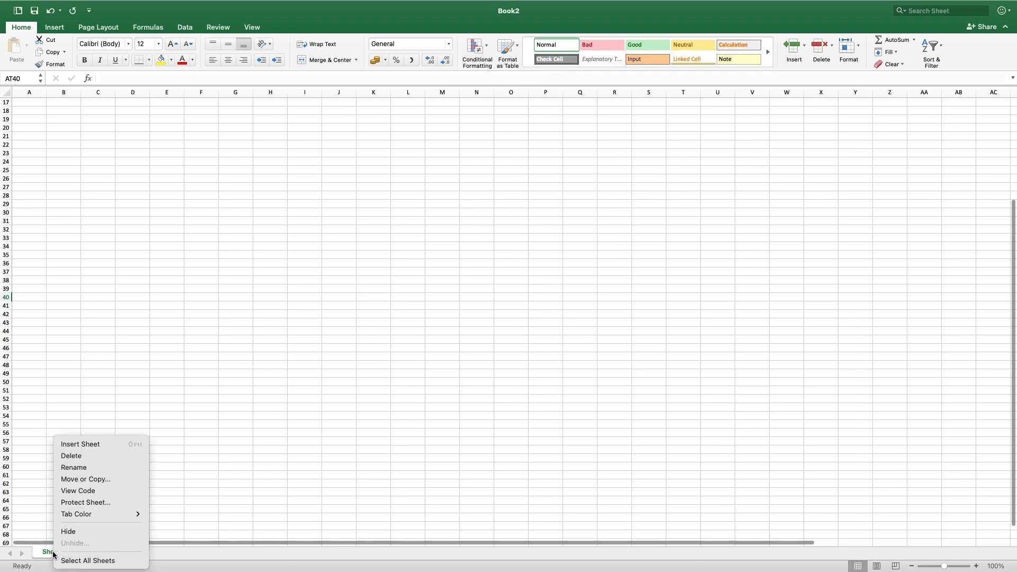
pyautogui.click(80, 468)
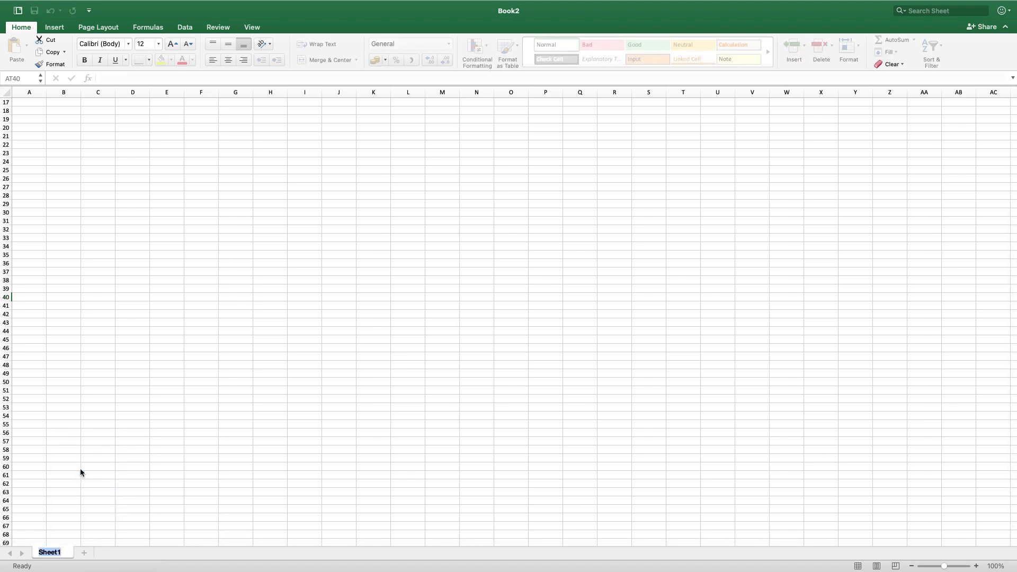
pyautogui.write('CONTACT')
pyautogui.click(153, 415)
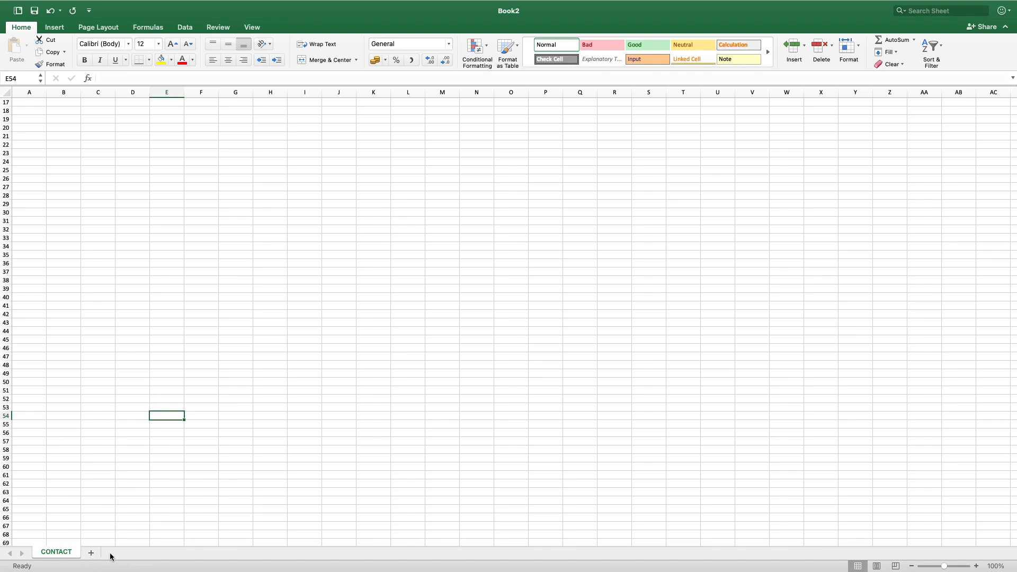
# - Add a second worksheet after CONTACT and name it ADDRESS
pyautogui.click(91, 554)
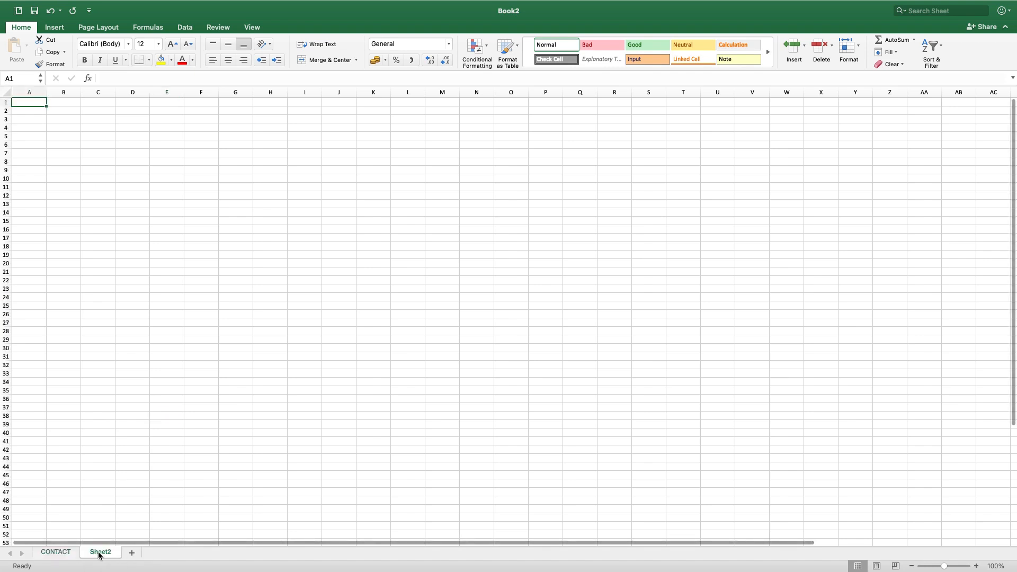
pyautogui.rightClick(99, 553)
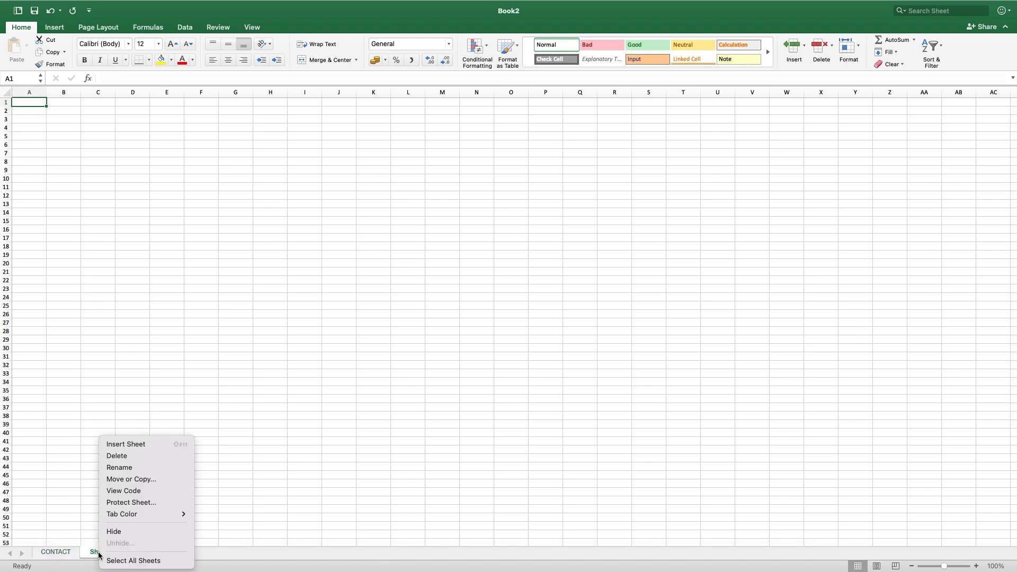
pyautogui.click(119, 467)
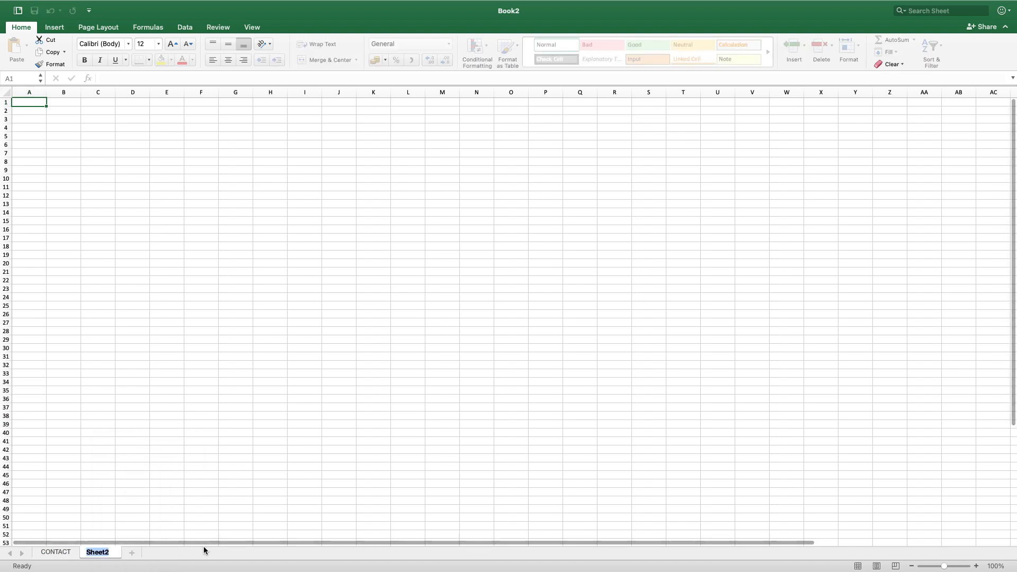
pyautogui.write('ADDRESS')
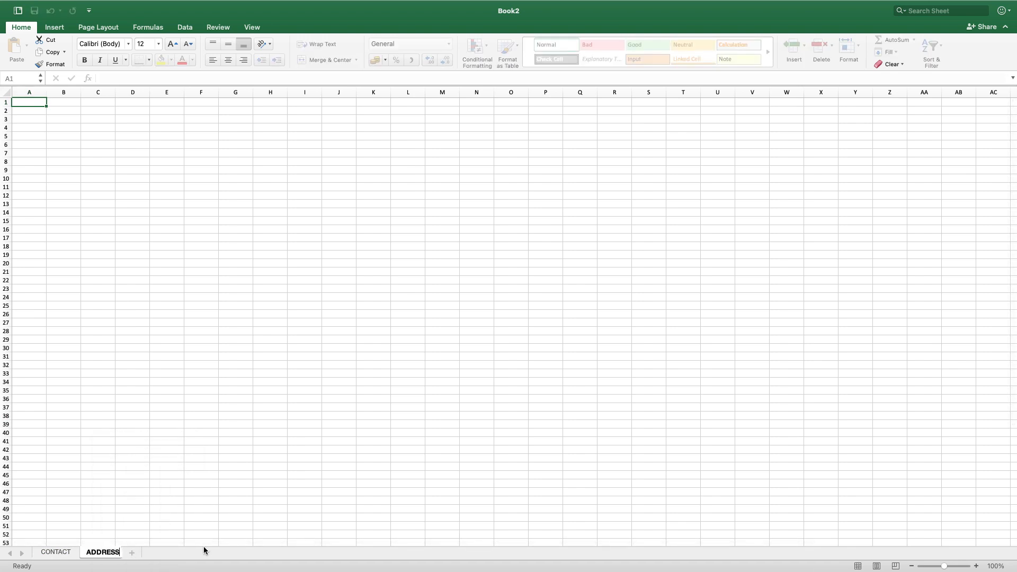
pyautogui.press('Return')
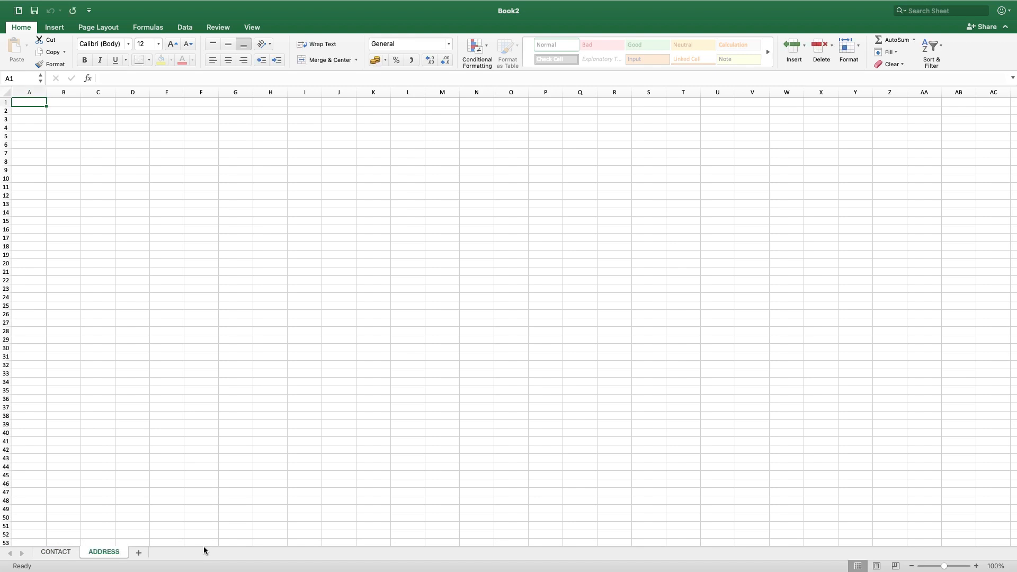
# - Add a third worksheet after ADDRESS and name it TELEPHONE
pyautogui.click(143, 553)
pyautogui.rightClick(146, 554)
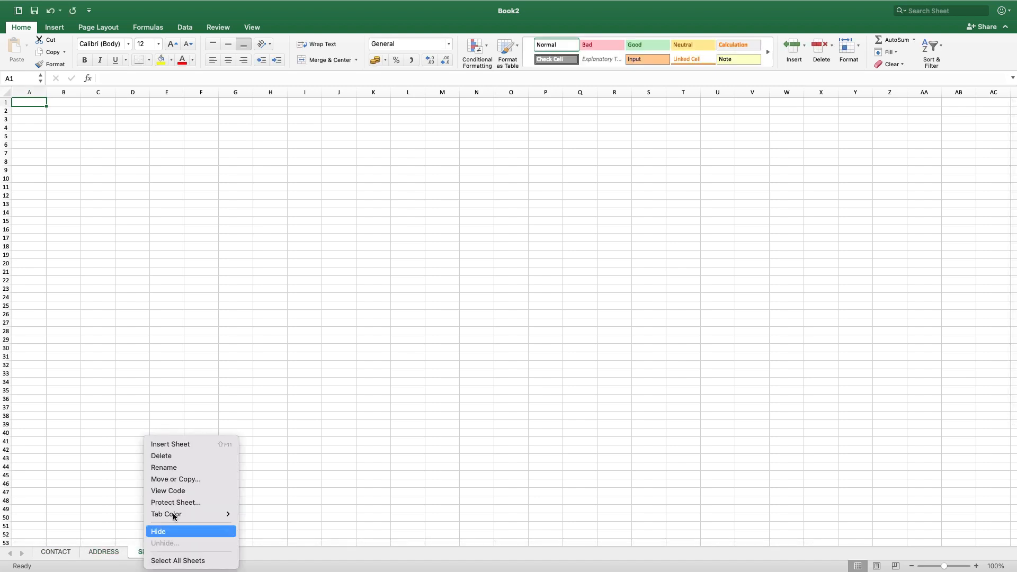
pyautogui.click(168, 468)
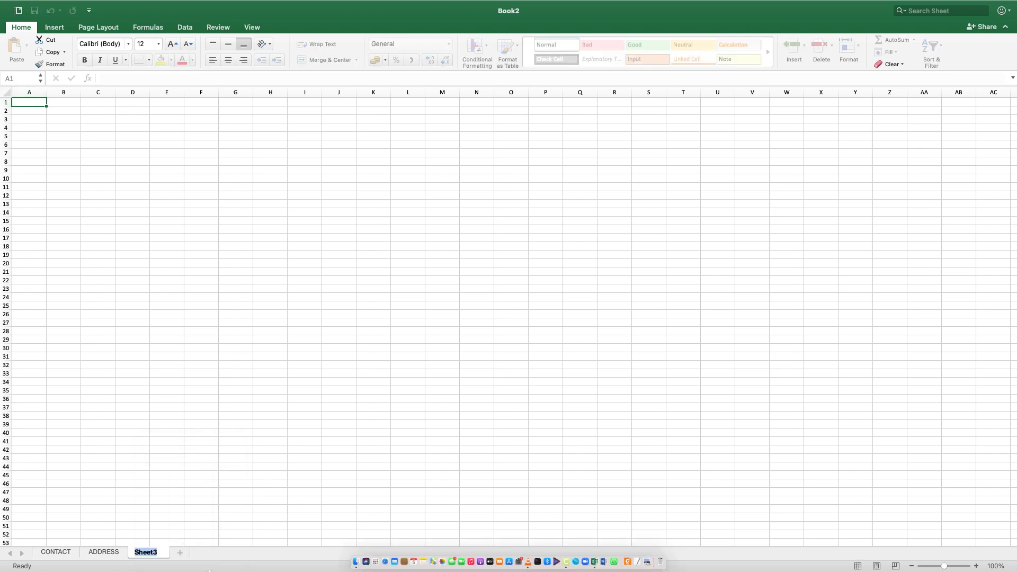
pyautogui.write('TELEPHONE')
pyautogui.click(133, 424)
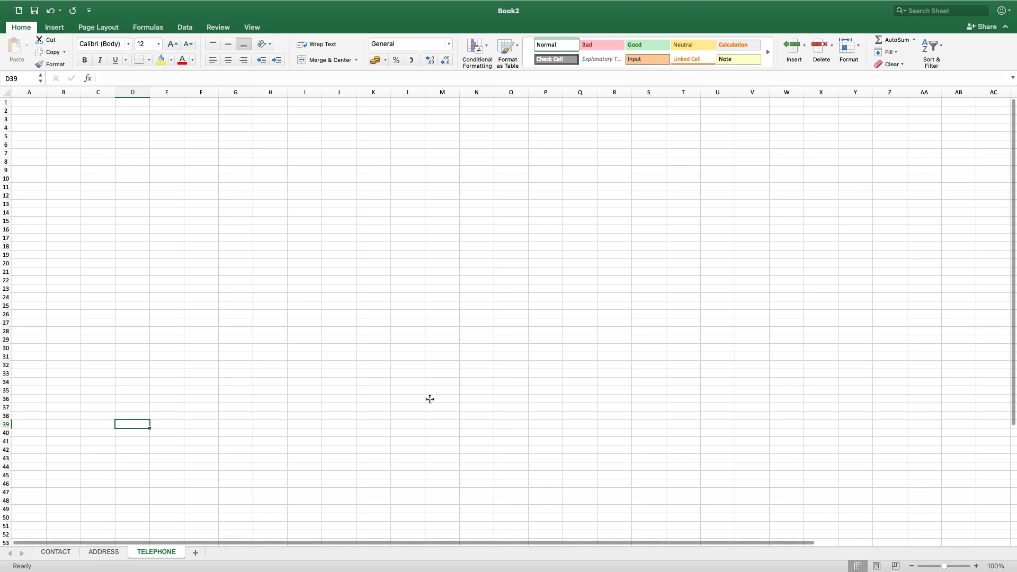
# - Switch between the CONTACT, ADDRESS and TELEPHONE worksheets to view each one
pyautogui.click(47, 552)
pyautogui.click(106, 554)
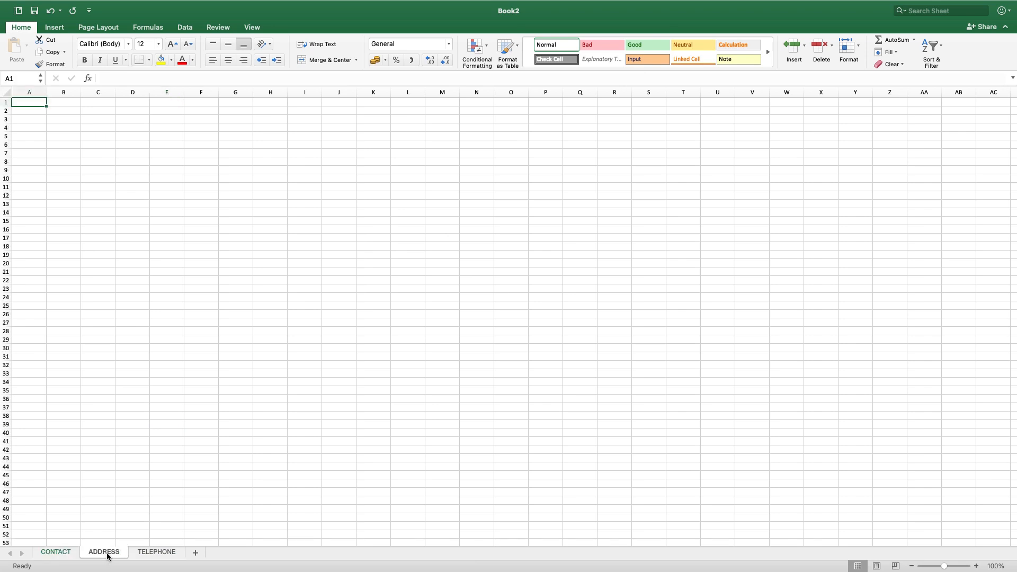
pyautogui.click(152, 554)
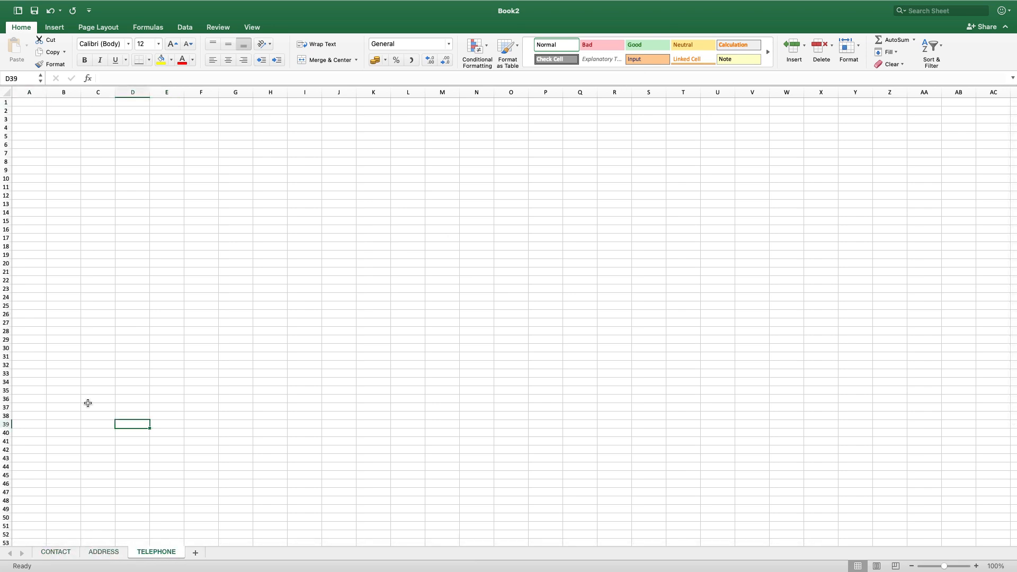
pyautogui.click(47, 552)
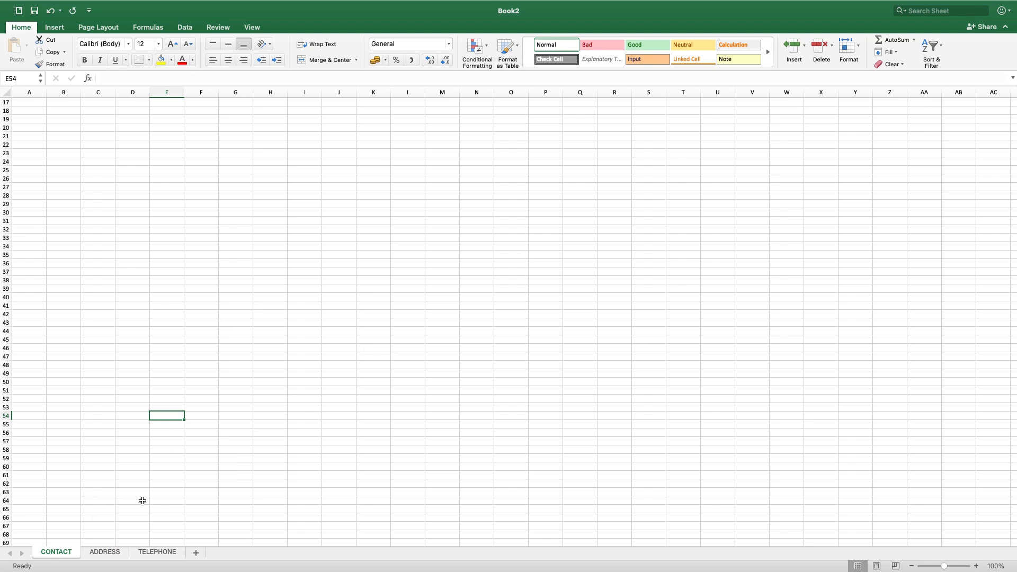
pyautogui.click(102, 553)
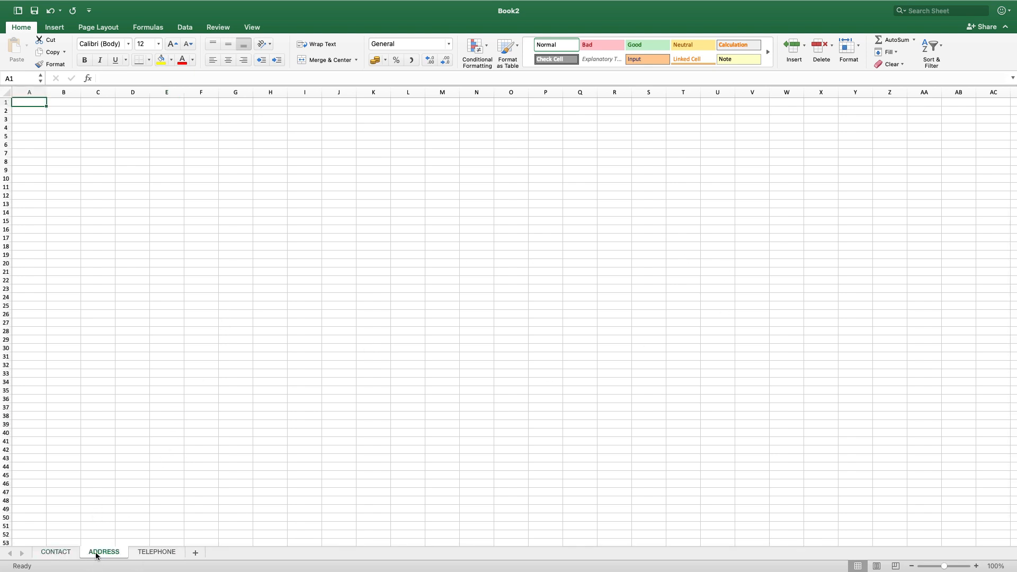
# - Enter SHEET in cell E54 of the CONTACT worksheet and ADDRESS in cell E38 of the ADDRESS worksheet
pyautogui.click(70, 553)
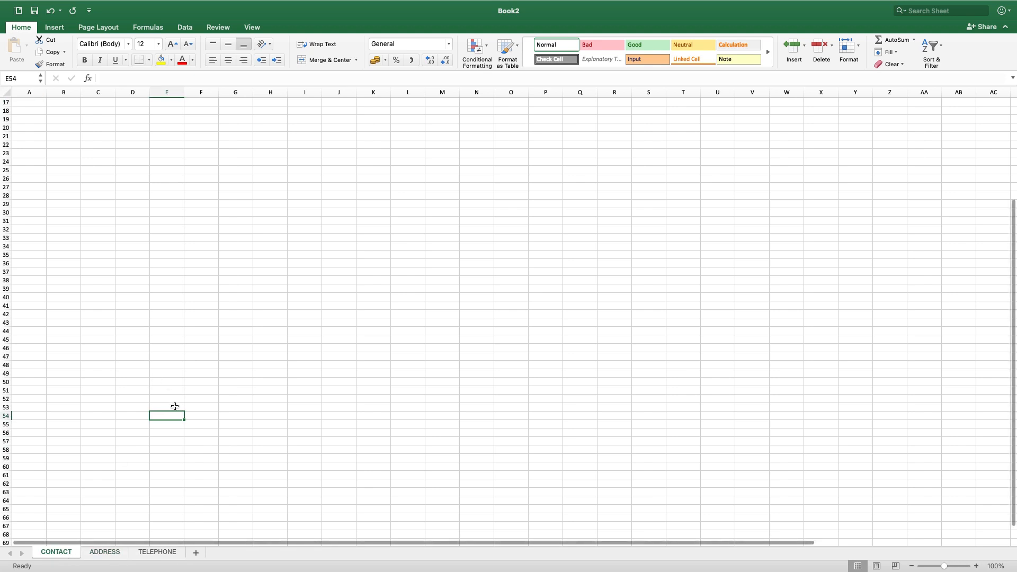
pyautogui.write('SHEET')
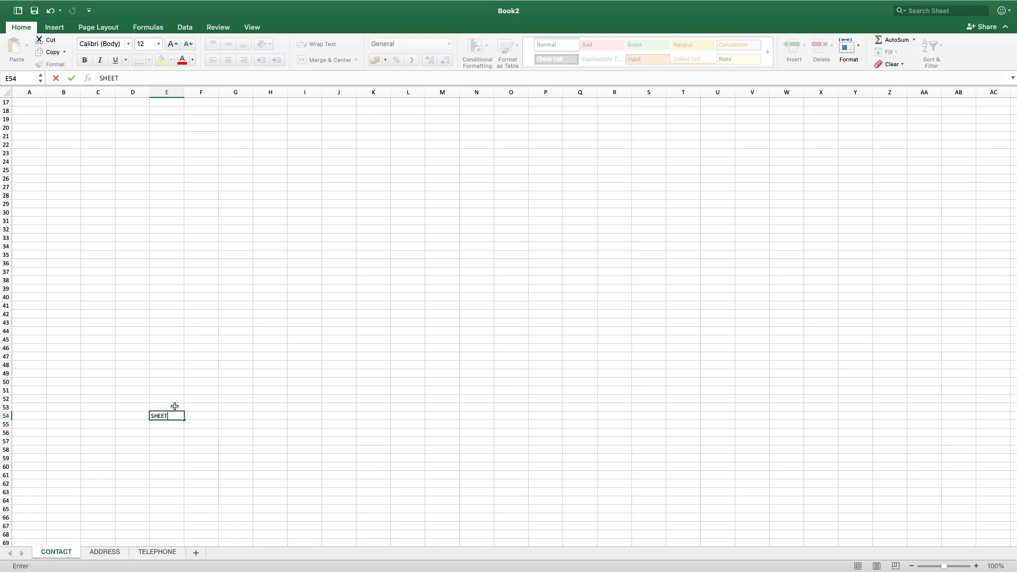
pyautogui.click(110, 553)
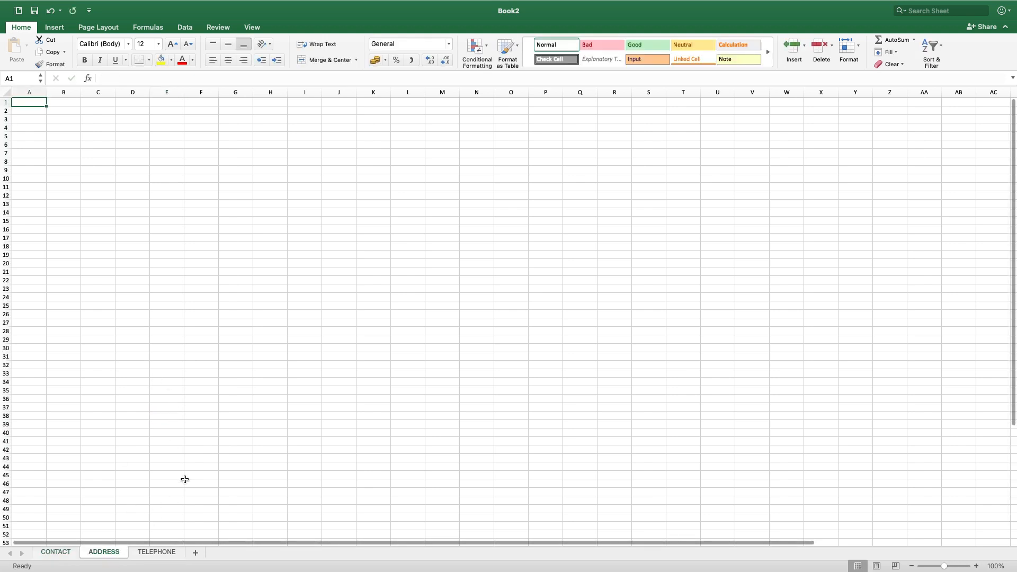
pyautogui.click(167, 418)
pyautogui.write('ADDRESS')
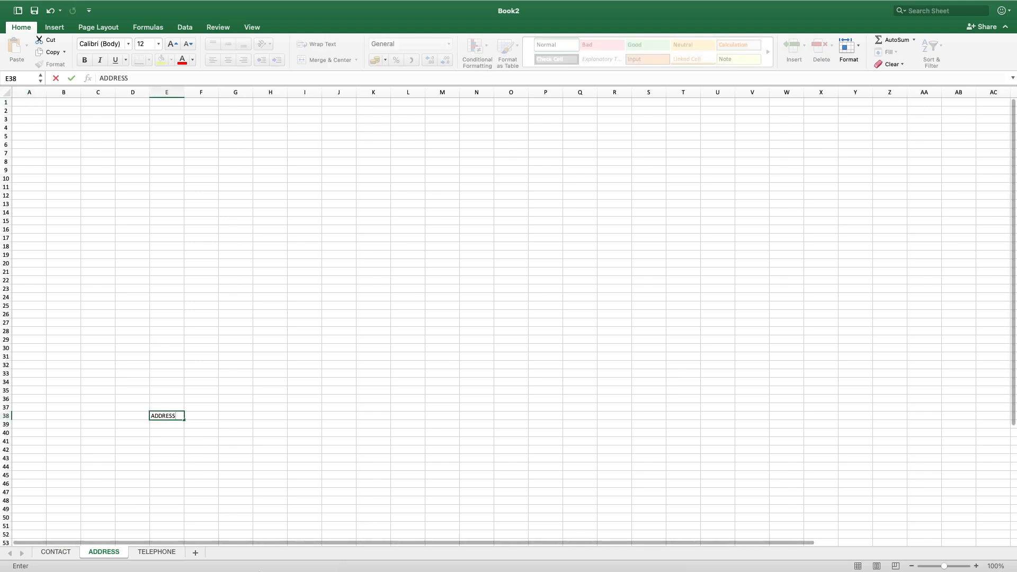
# - Enter TELEPHONE in cell D39 of the TELEPHONE worksheet
pyautogui.click(153, 552)
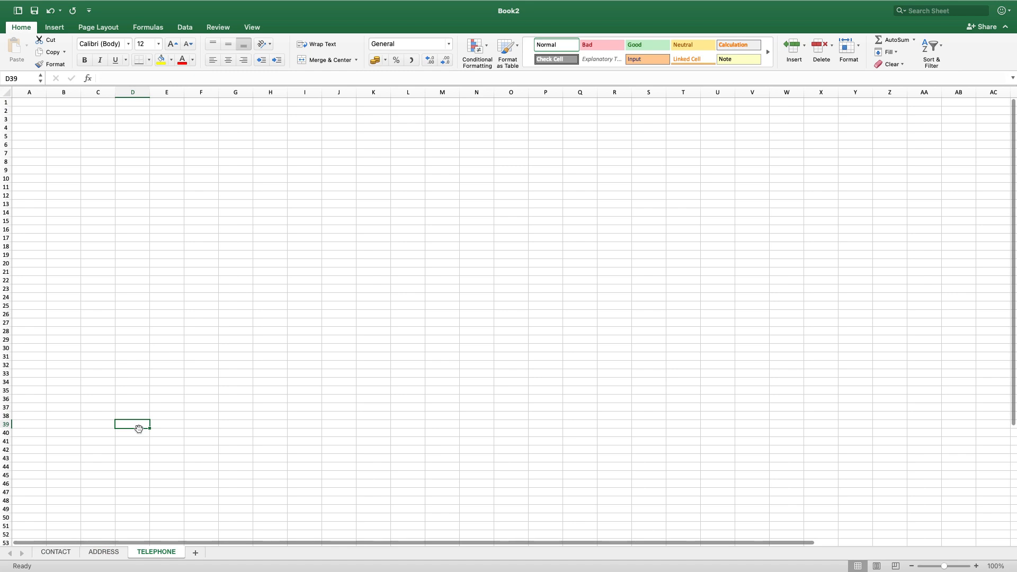
pyautogui.write('TELEPHONE')
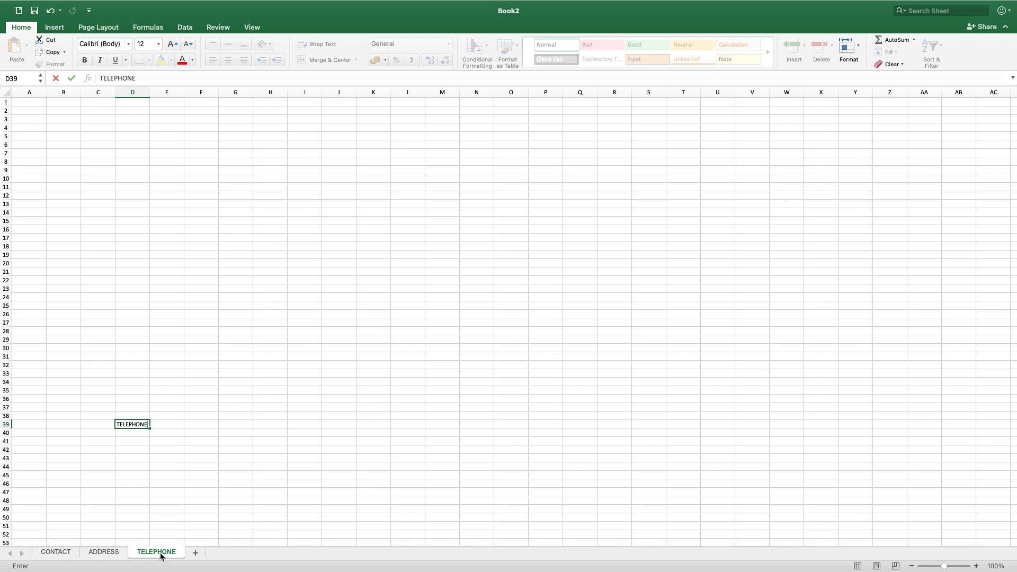
pyautogui.click(113, 553)
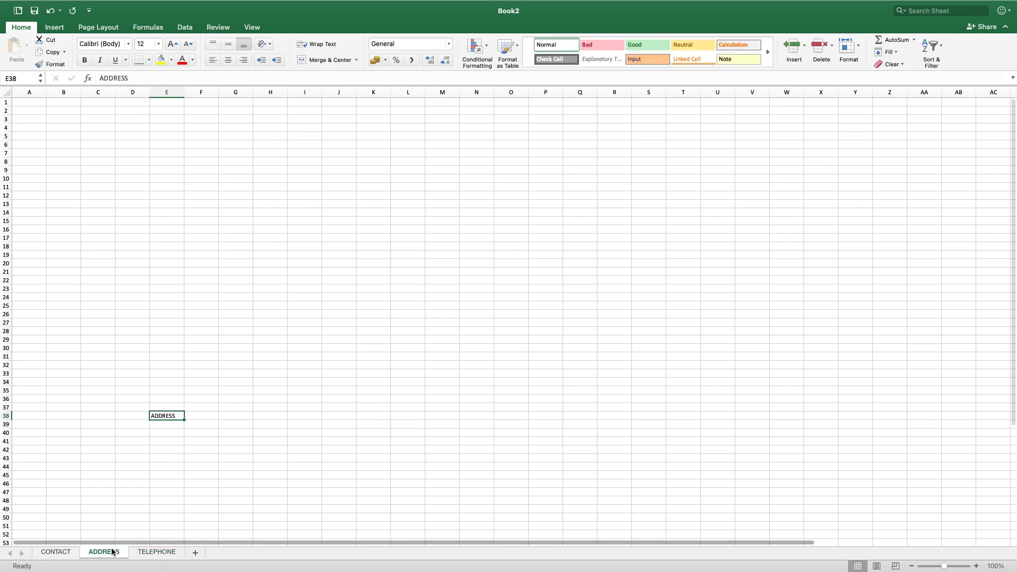
# - Review the entered text on the CONTACT, ADDRESS and TELEPHONE worksheets, ending on CONTACT
pyautogui.click(55, 553)
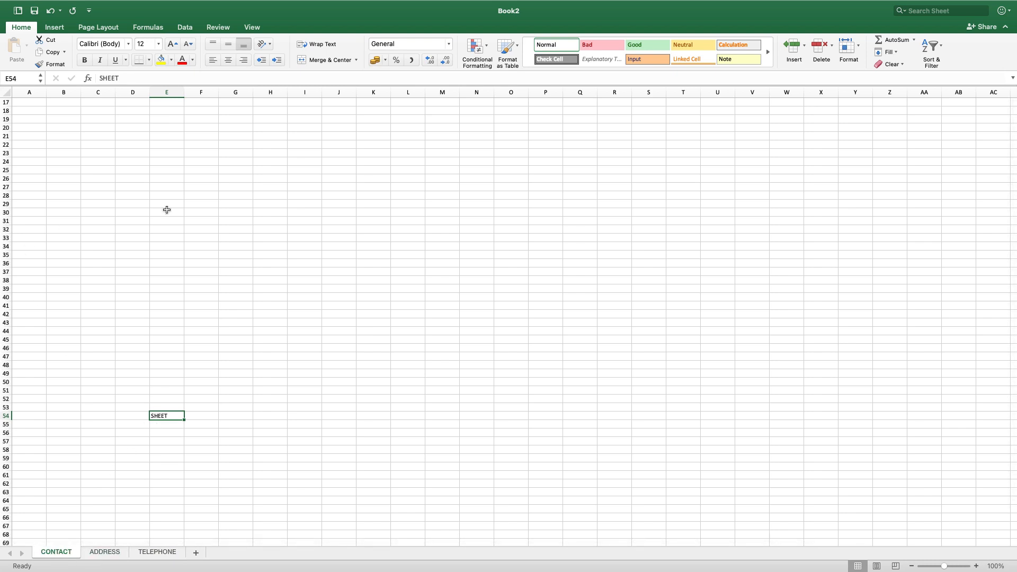
pyautogui.click(98, 552)
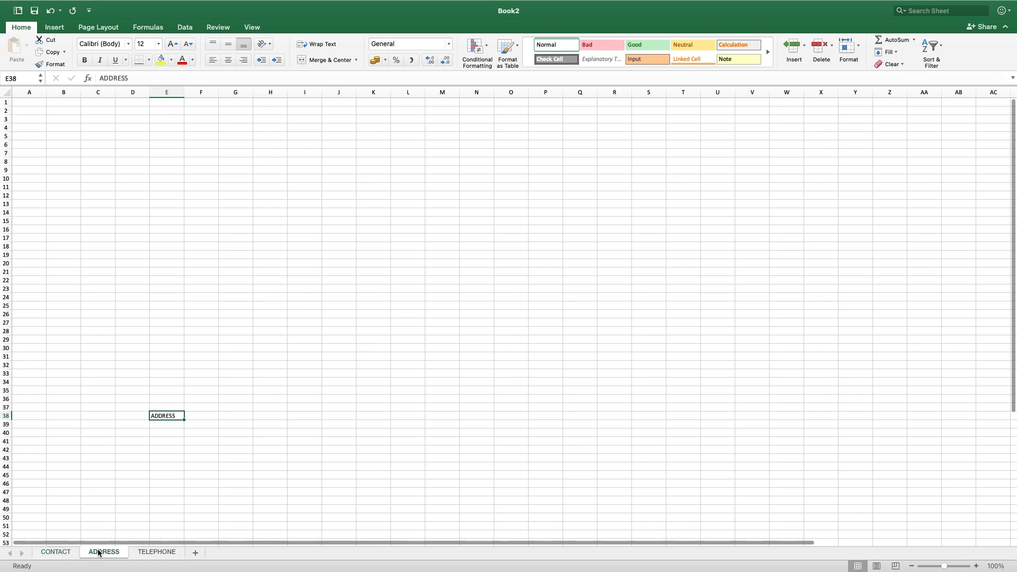
pyautogui.click(159, 552)
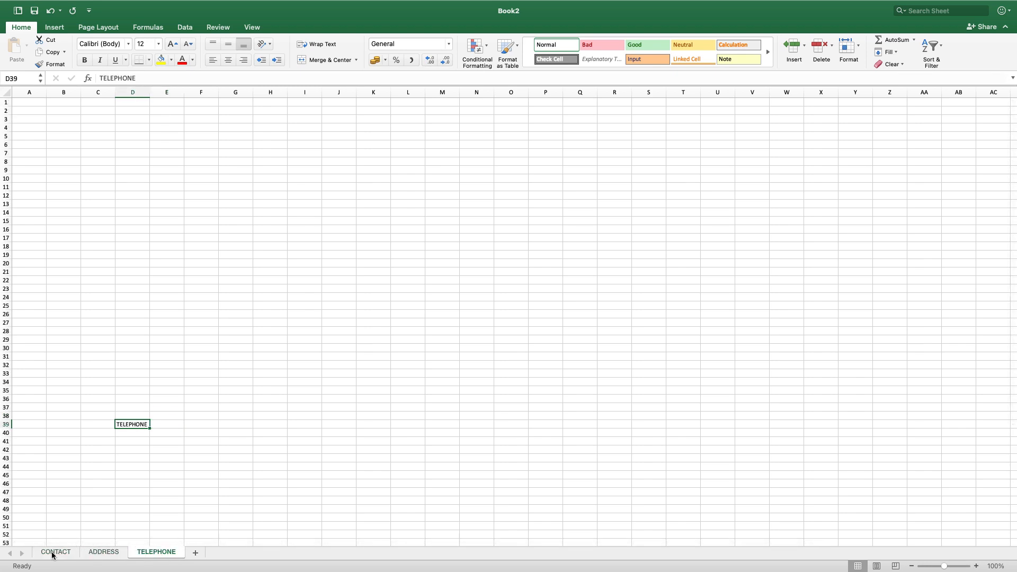
pyautogui.click(53, 553)
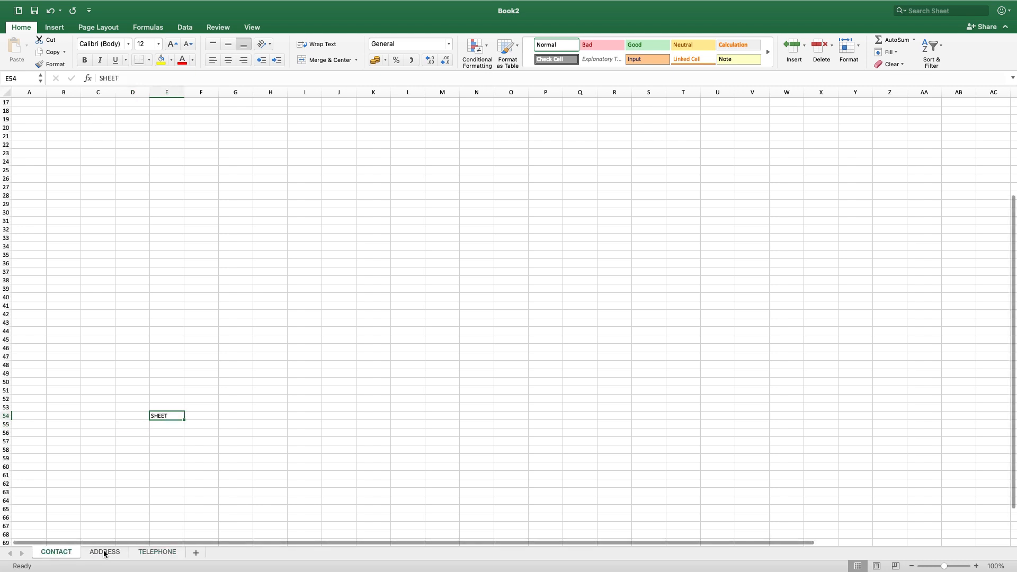
pyautogui.click(104, 553)
pyautogui.click(47, 553)
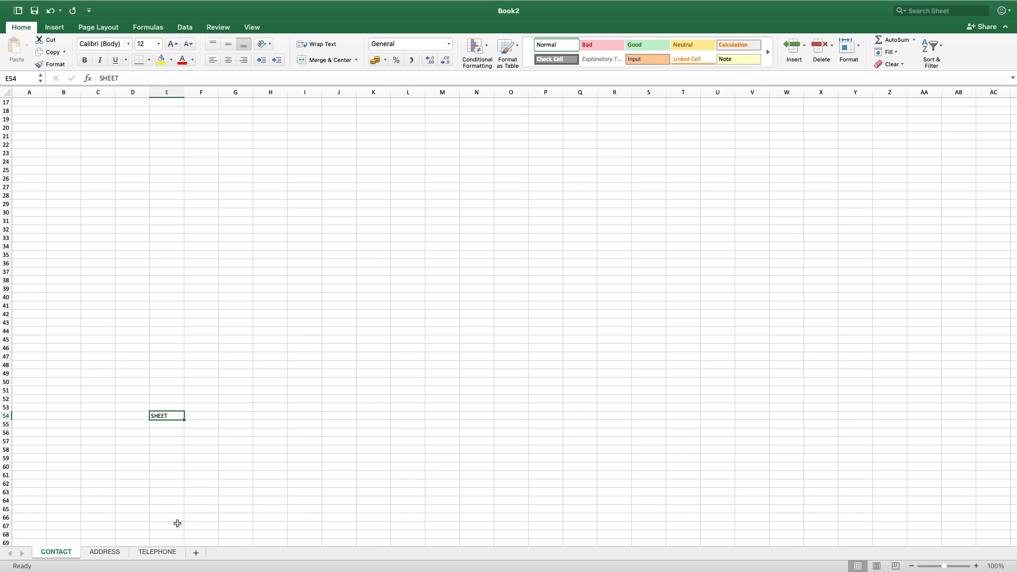
# - Delete the TELEPHONE worksheet from Book2 and confirm its permanent removal
pyautogui.rightClick(160, 554)
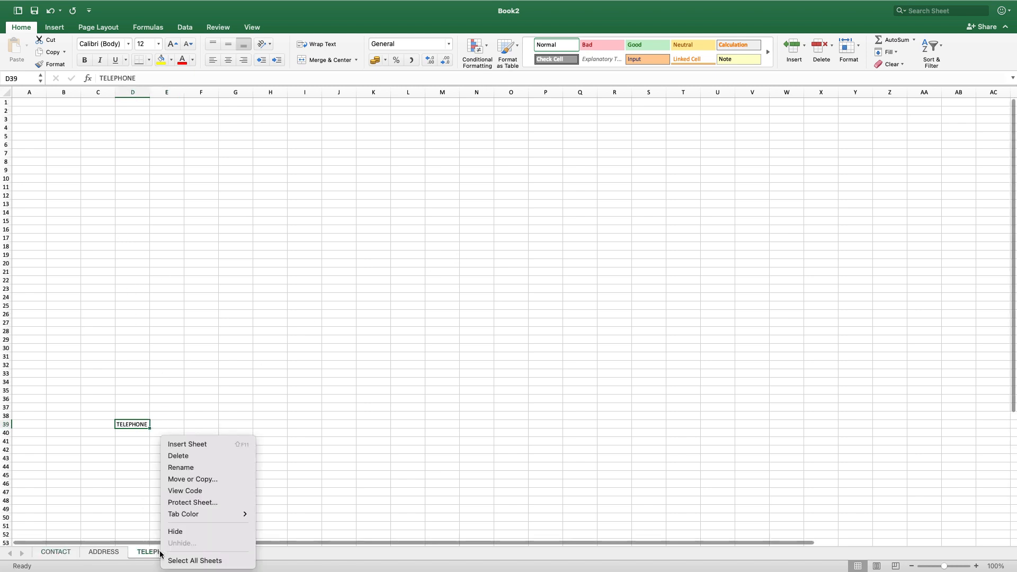
pyautogui.click(190, 456)
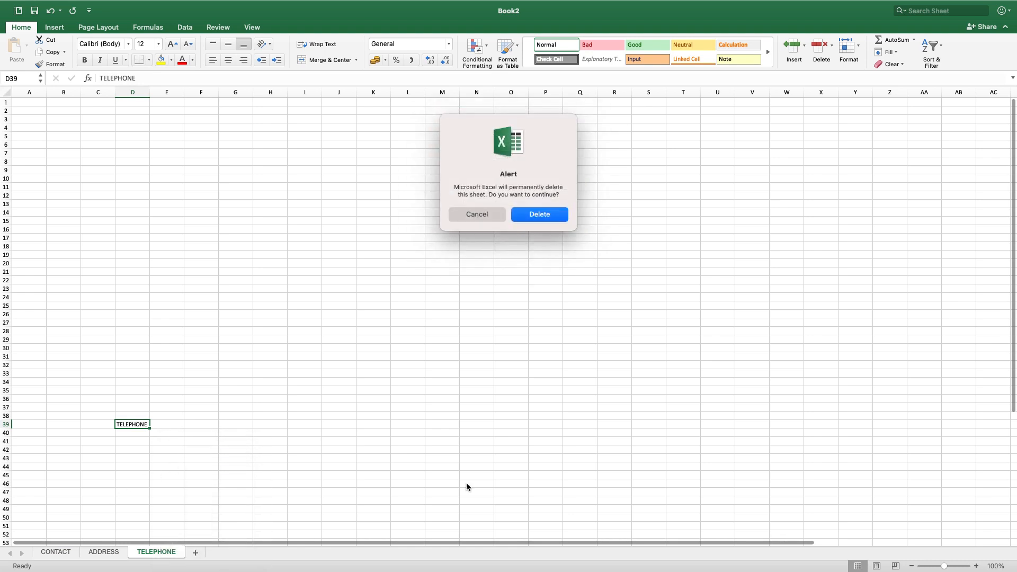
pyautogui.click(534, 215)
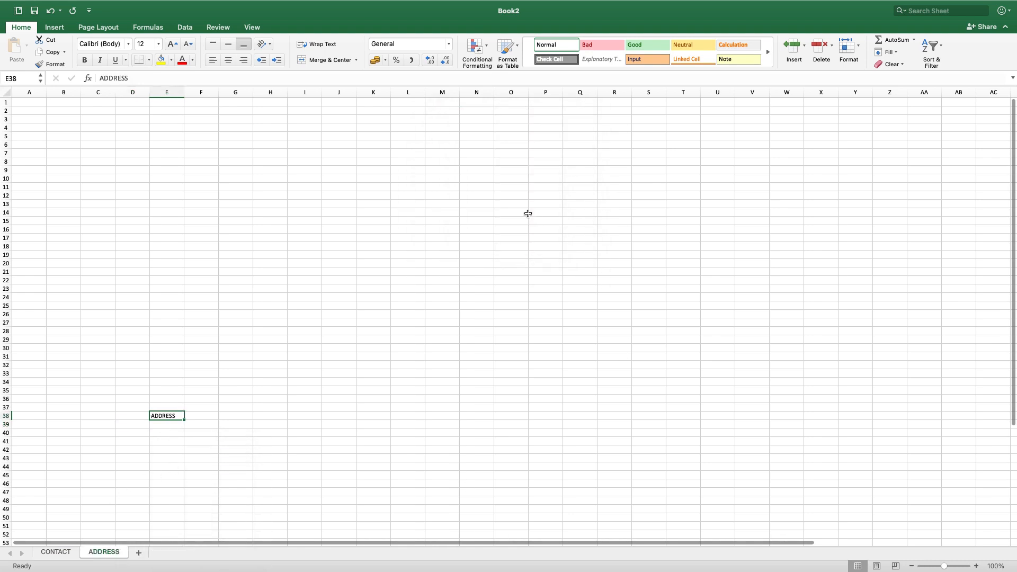
pyautogui.rightClick(103, 553)
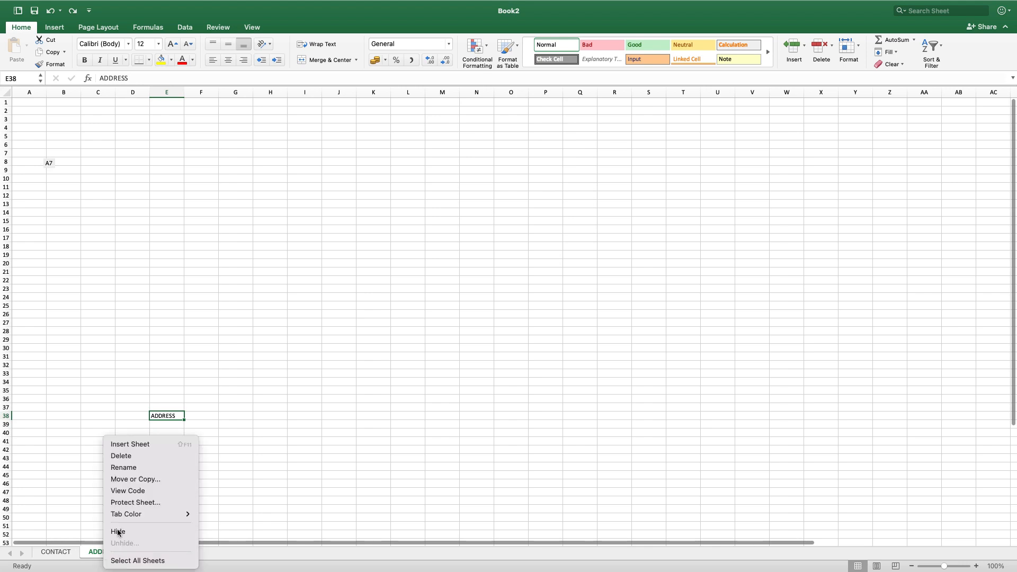
pyautogui.click(120, 456)
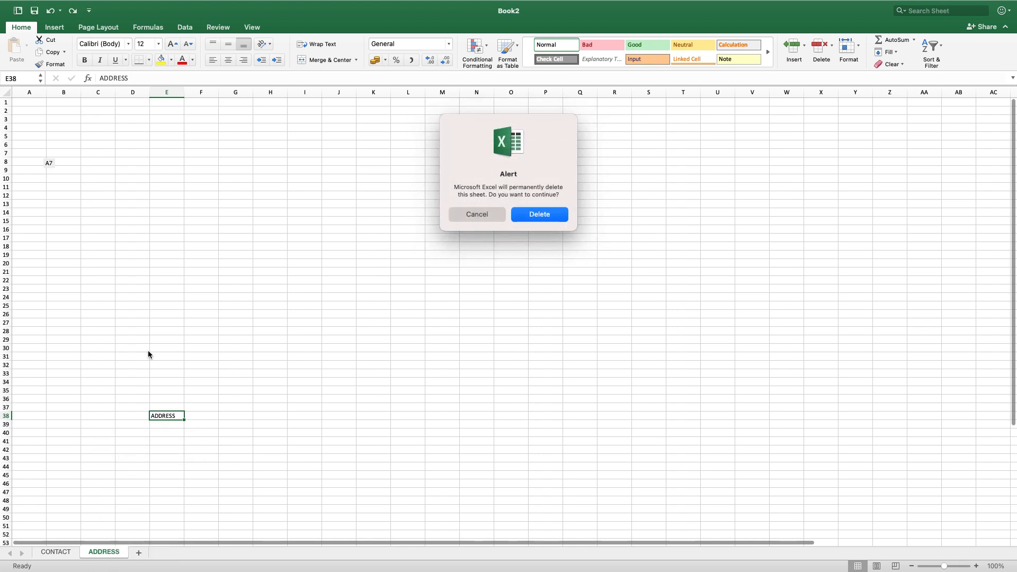
pyautogui.moveTo(28, 570)
pyautogui.click(459, 217)
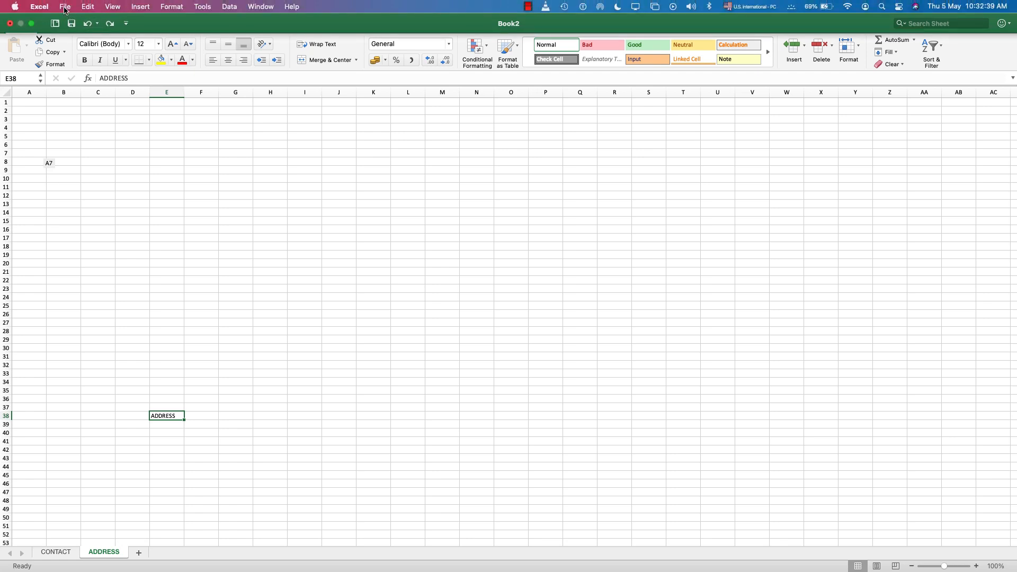
# - Switch to the LEARNING 4RM HOME workbook to view it and return to Book2
pyautogui.click(65, 7)
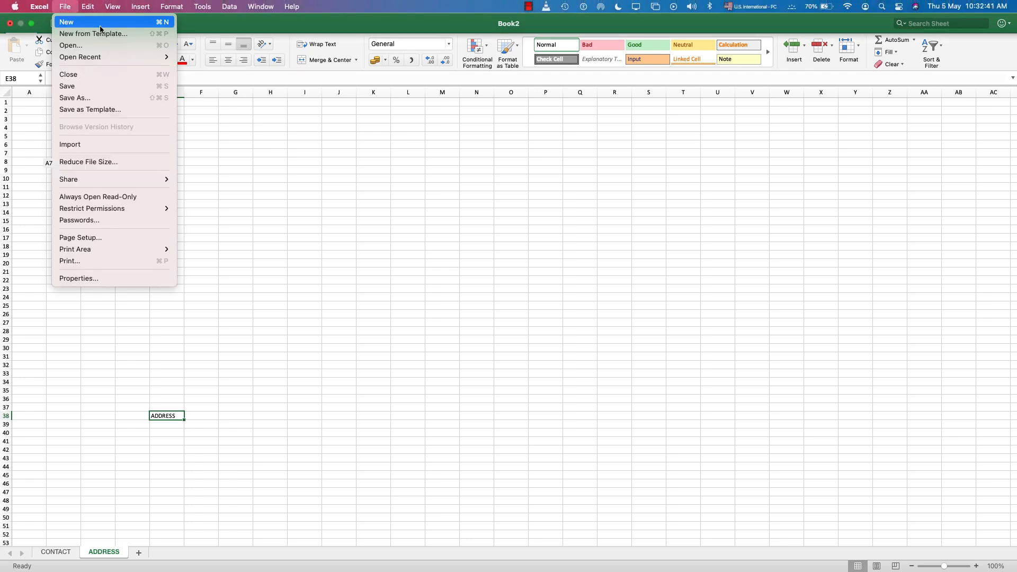
pyautogui.click(511, 272)
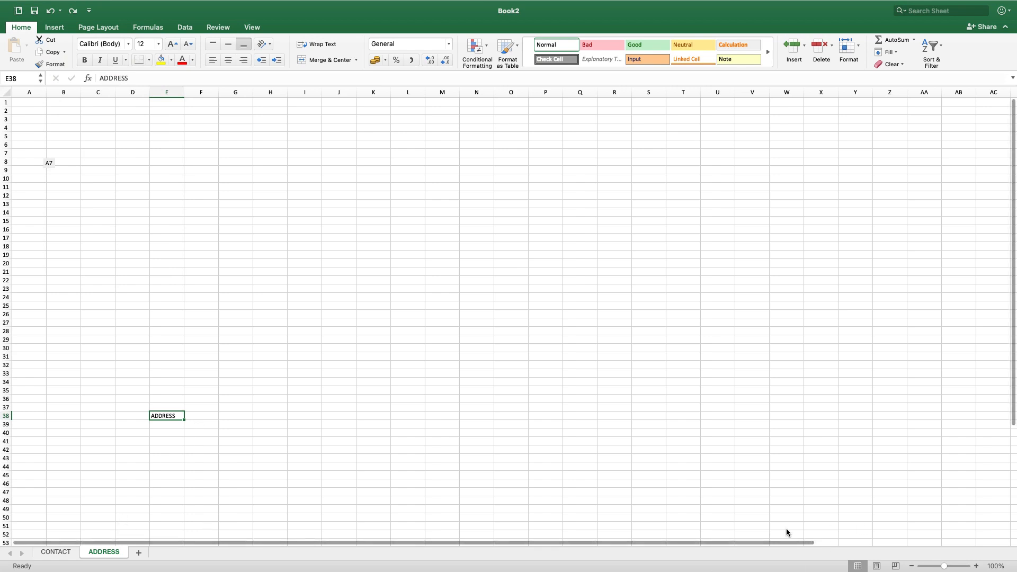
pyautogui.moveTo(604, 567)
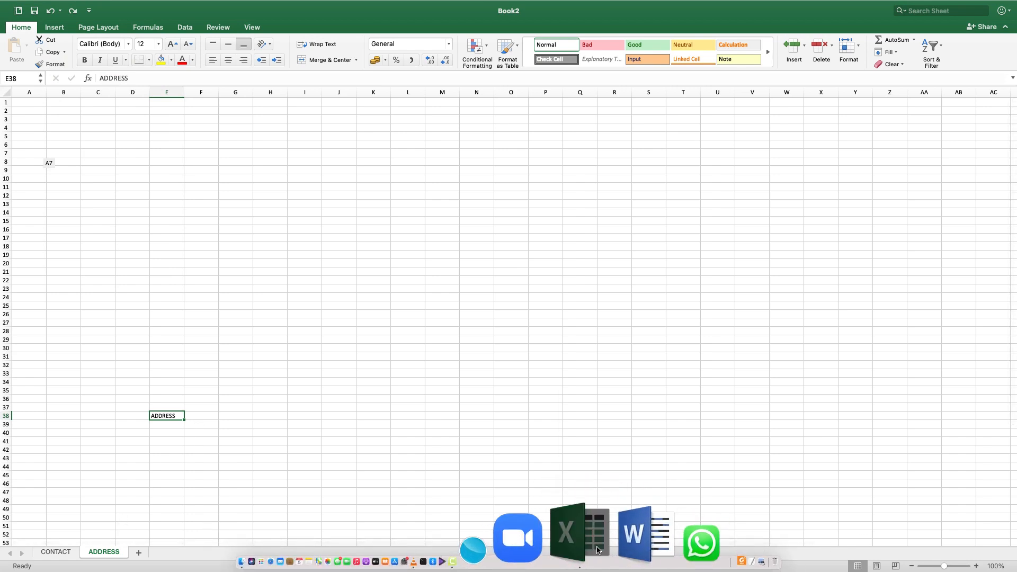
pyautogui.rightClick(596, 549)
pyautogui.click(604, 401)
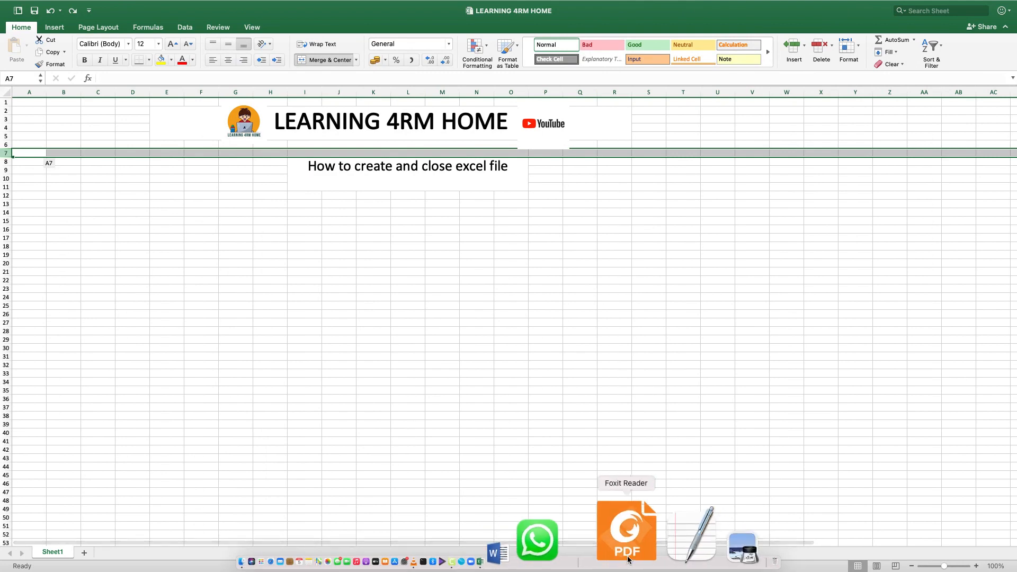
pyautogui.rightClick(593, 557)
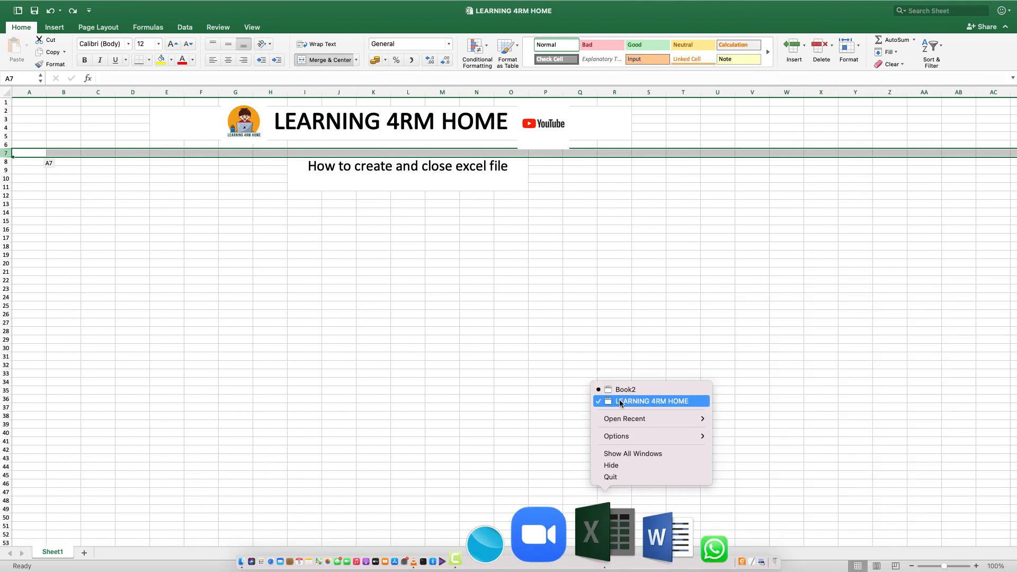
pyautogui.click(621, 393)
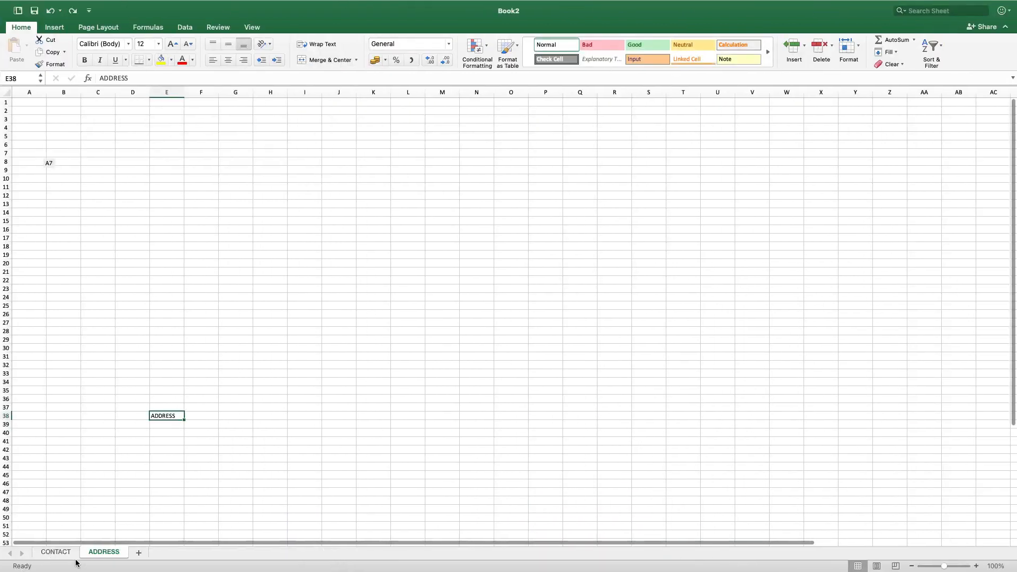
# - View the CONTACT worksheet of Book2 and return to the ADDRESS worksheet
pyautogui.rightClick(107, 554)
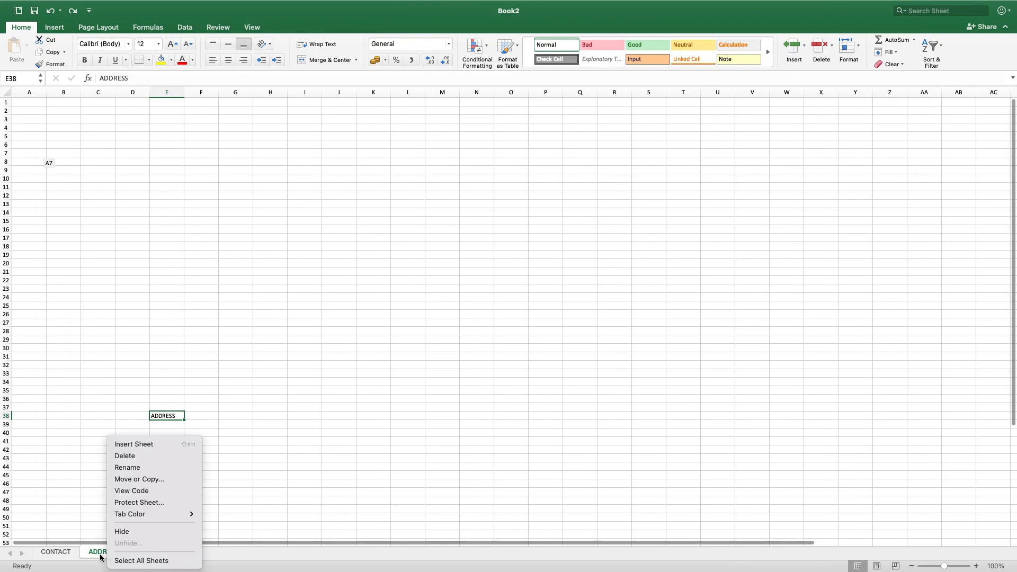
pyautogui.click(100, 553)
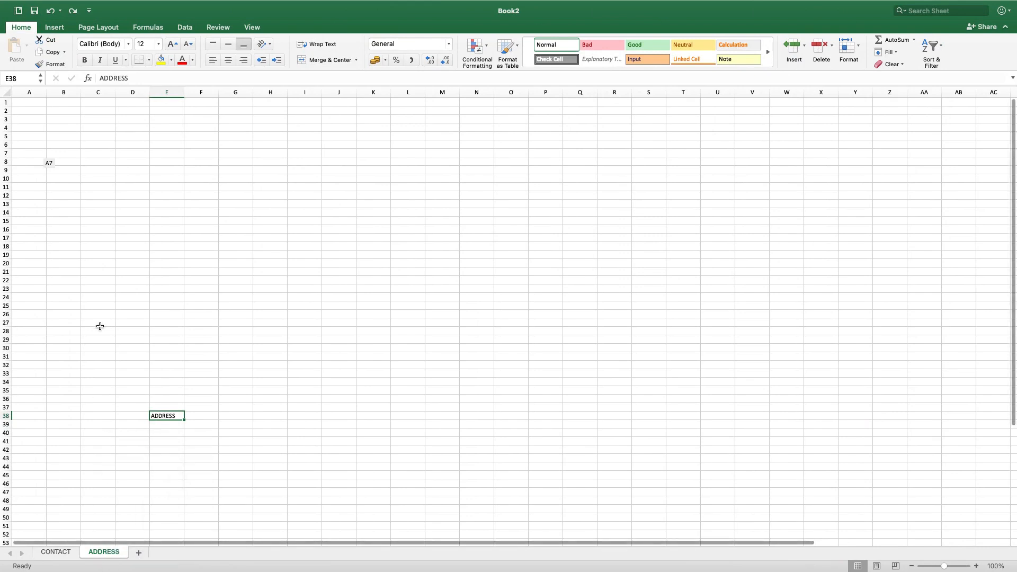
pyautogui.click(52, 552)
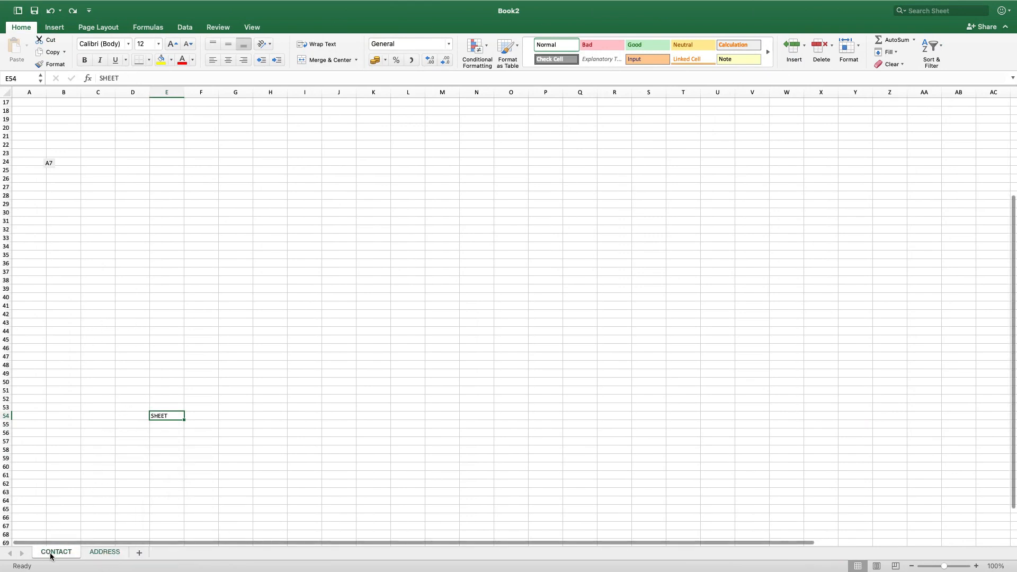
pyautogui.click(95, 554)
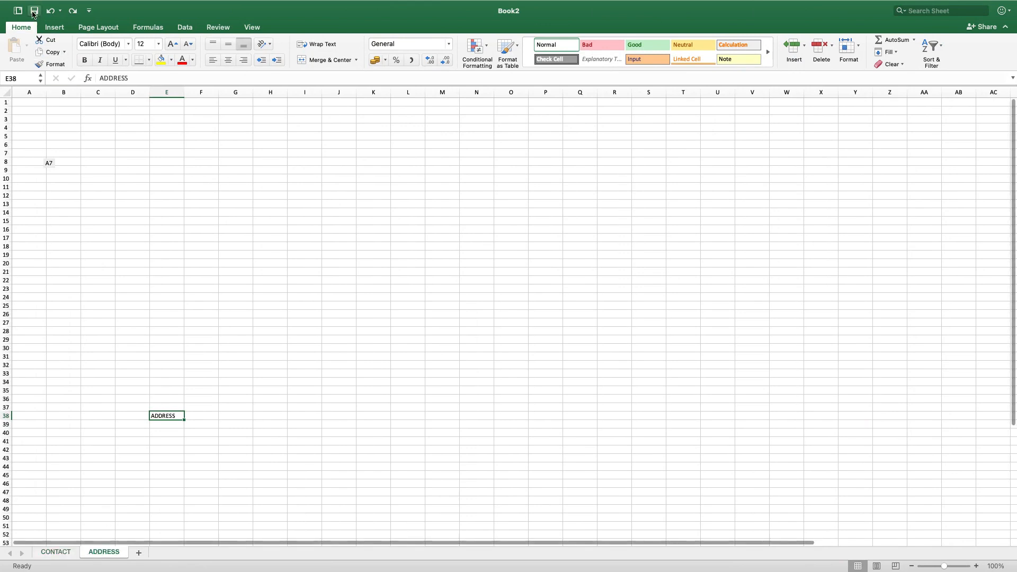
# - Close the Book2 workbook without saving its changes
pyautogui.moveTo(20, 4)
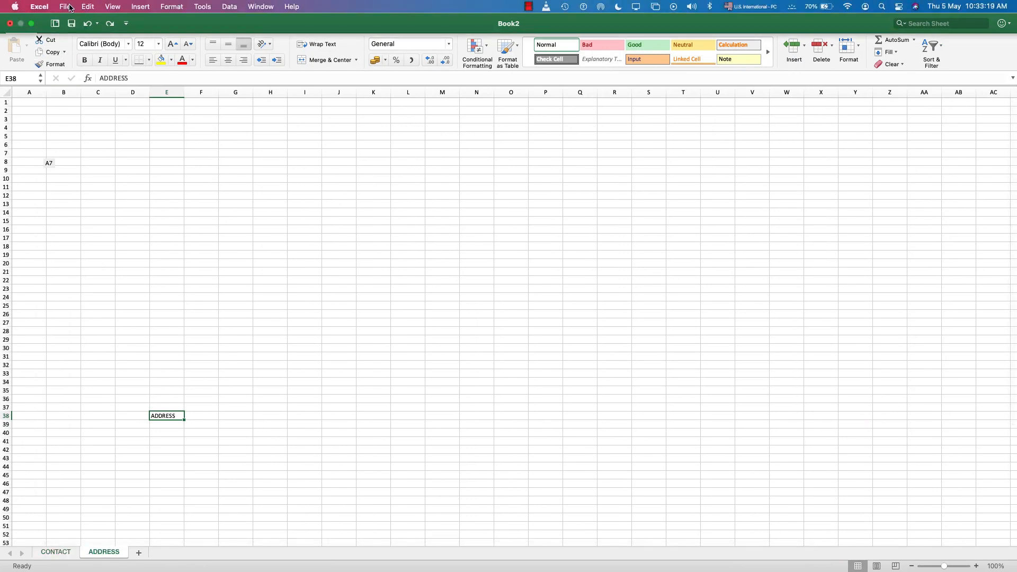
pyautogui.click(70, 7)
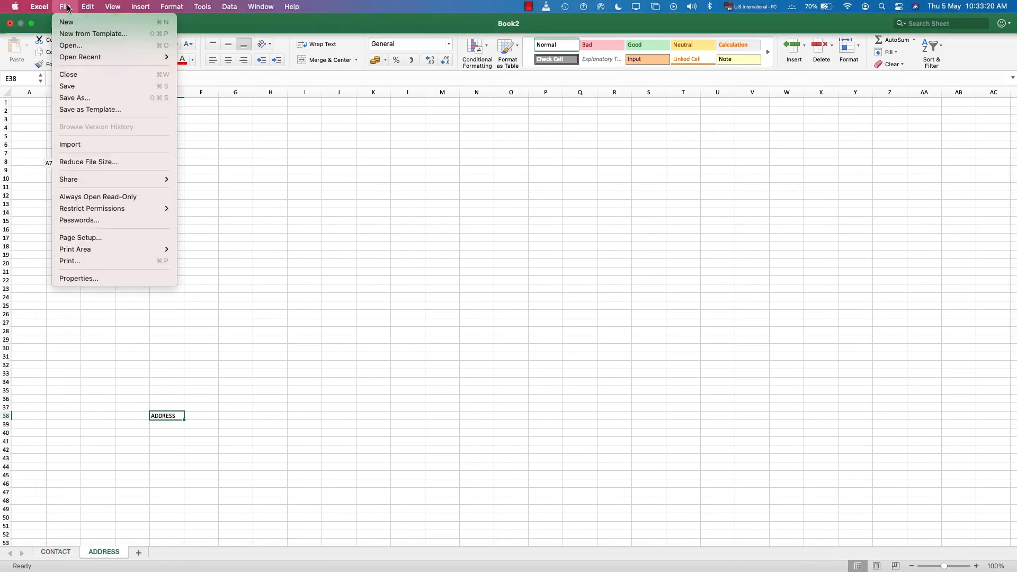
pyautogui.click(73, 74)
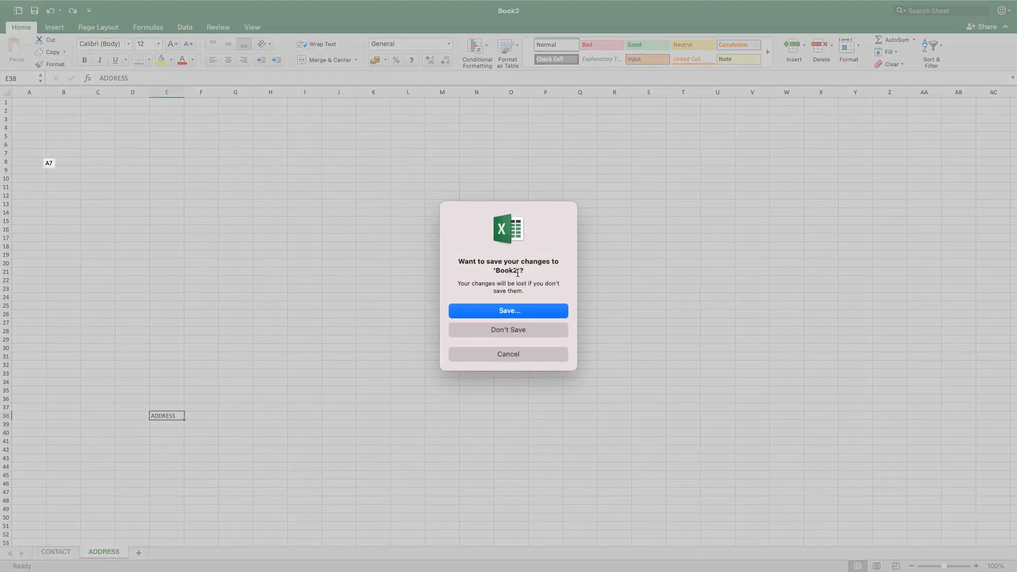
pyautogui.click(516, 329)
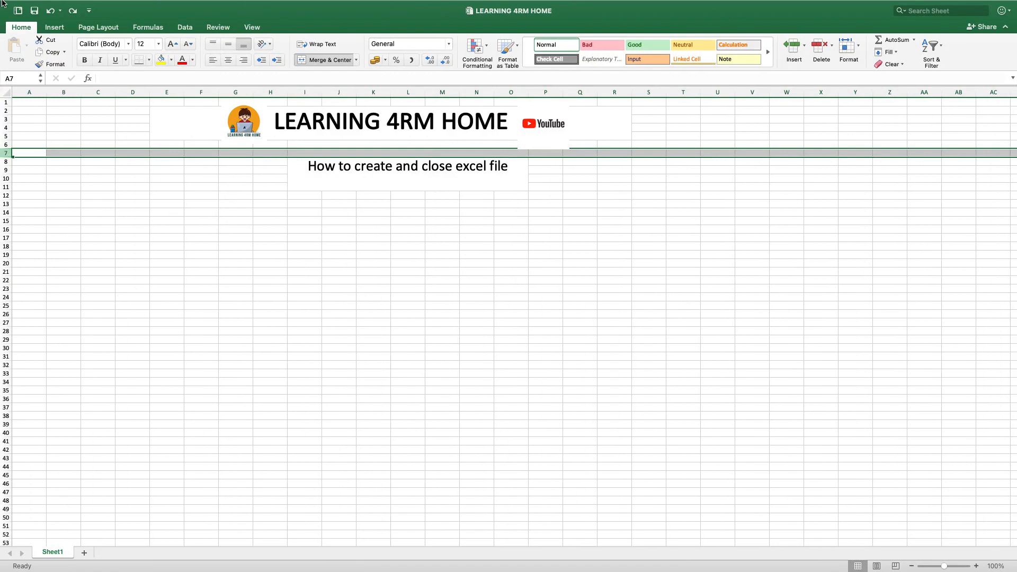
# - Create a new workbook from the Manage My Money template and expand its window to full screen
pyautogui.moveTo(3, 4)
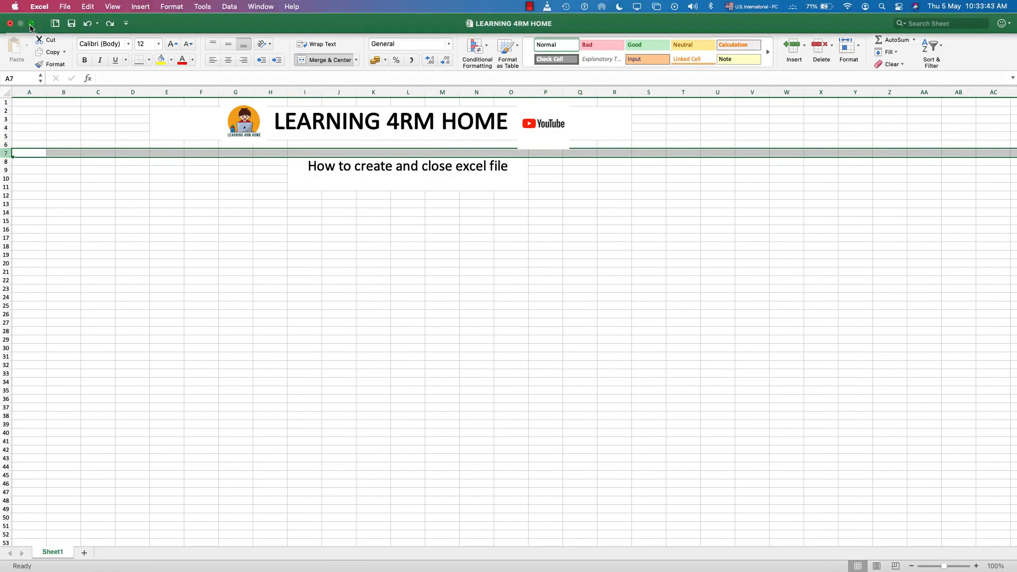
pyautogui.click(66, 7)
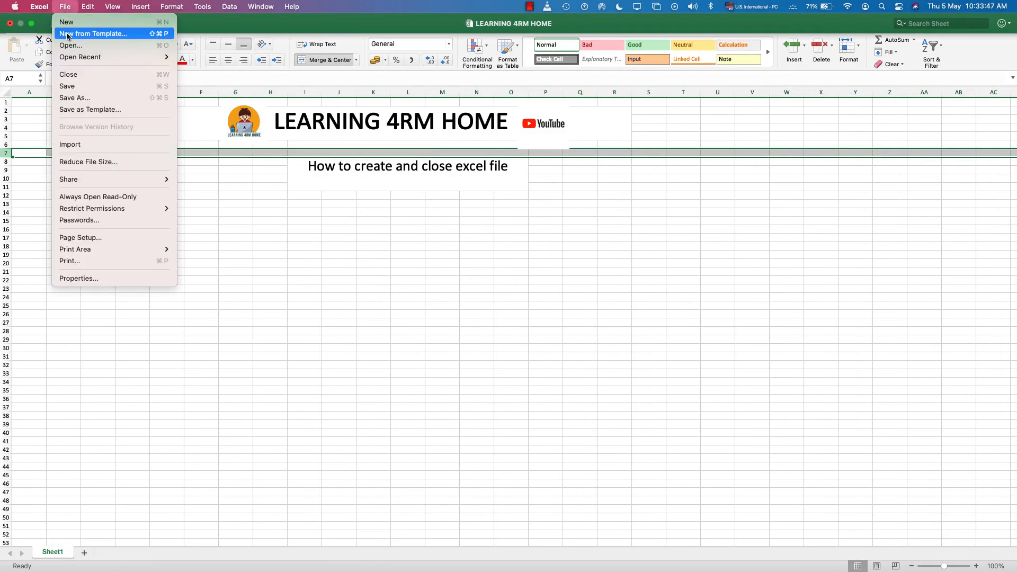
pyautogui.click(102, 33)
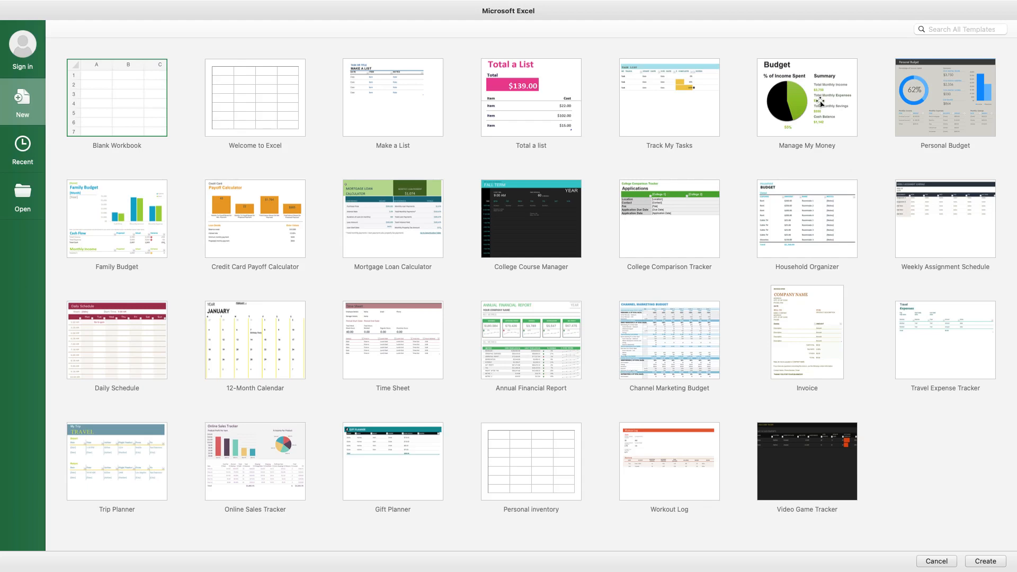
pyautogui.click(803, 102)
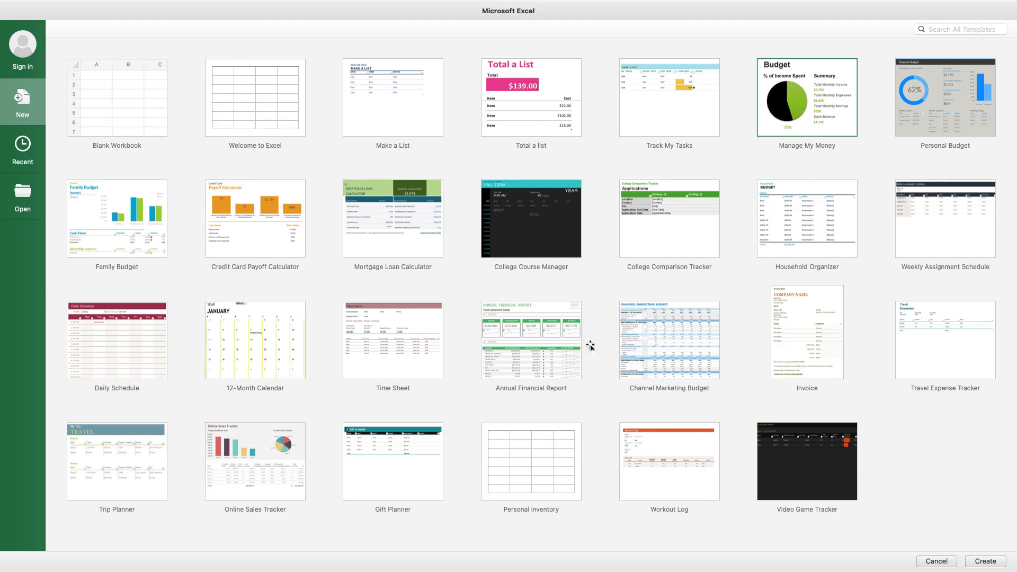
pyautogui.click(979, 562)
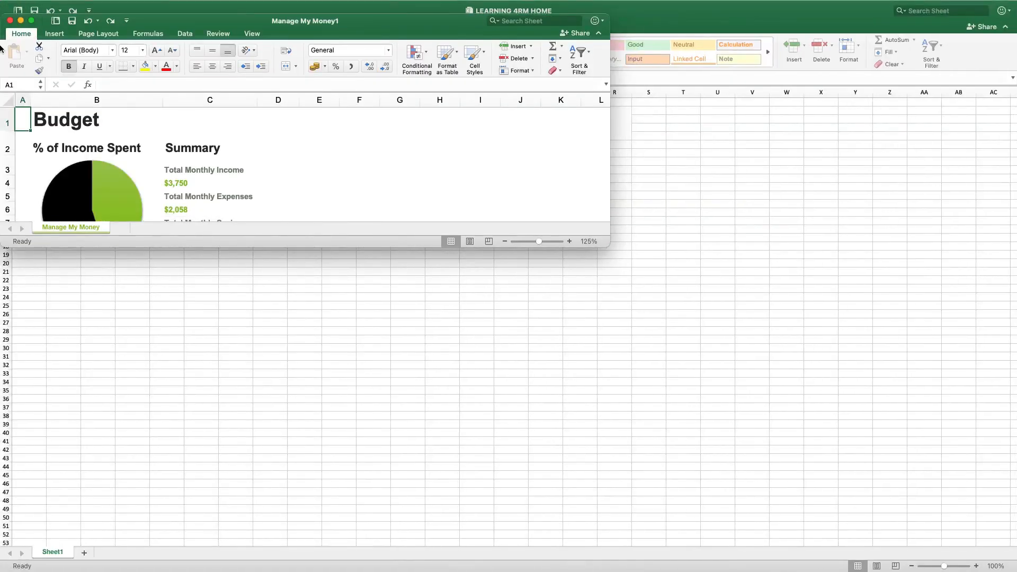
pyautogui.click(31, 20)
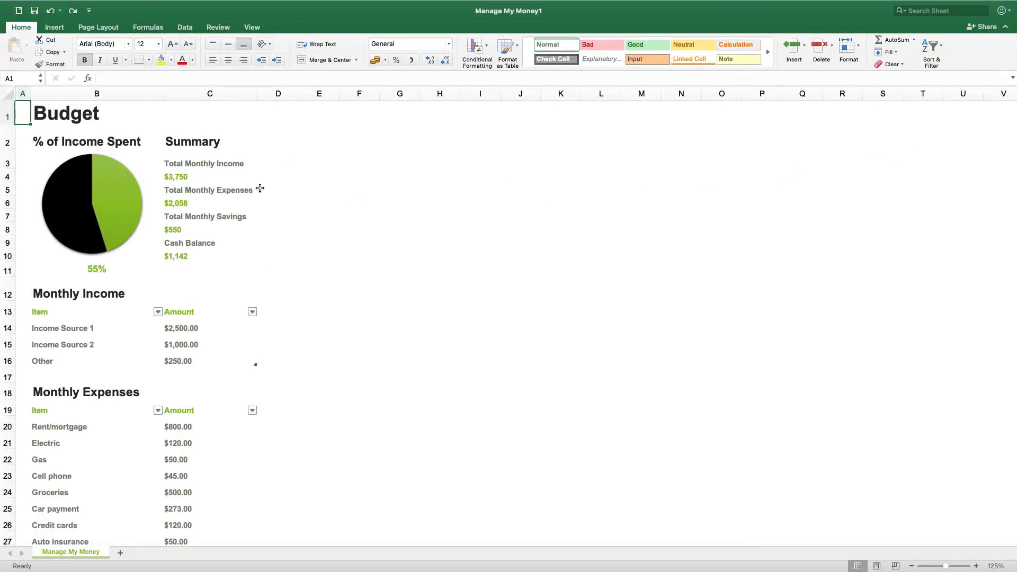
# - Rename the first two Monthly Income items in cells B14 and B15 as profit 1 and profit 2
pyautogui.click(49, 330)
pyautogui.moveTo(80, 256)
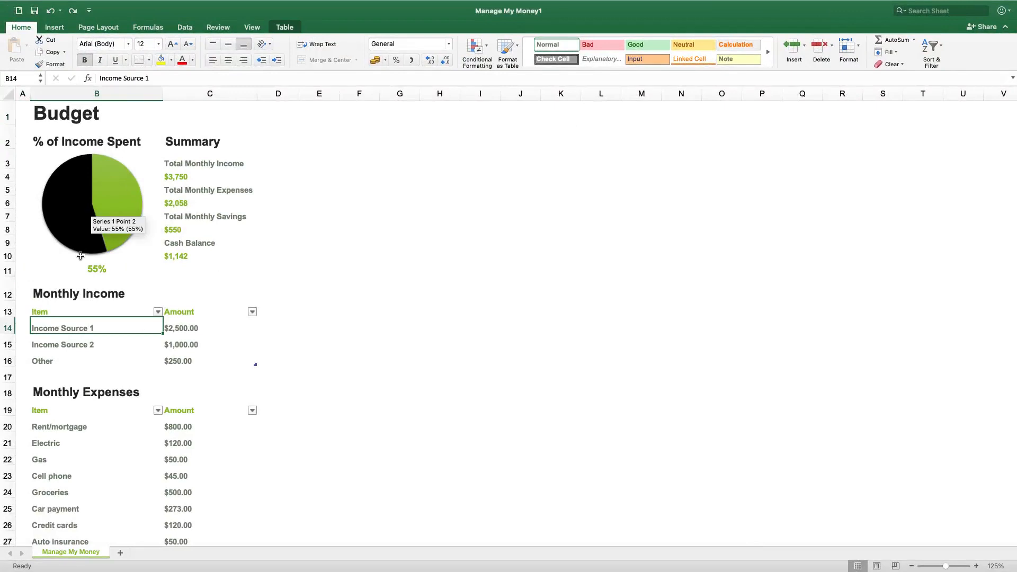
pyautogui.doubleClick(95, 327)
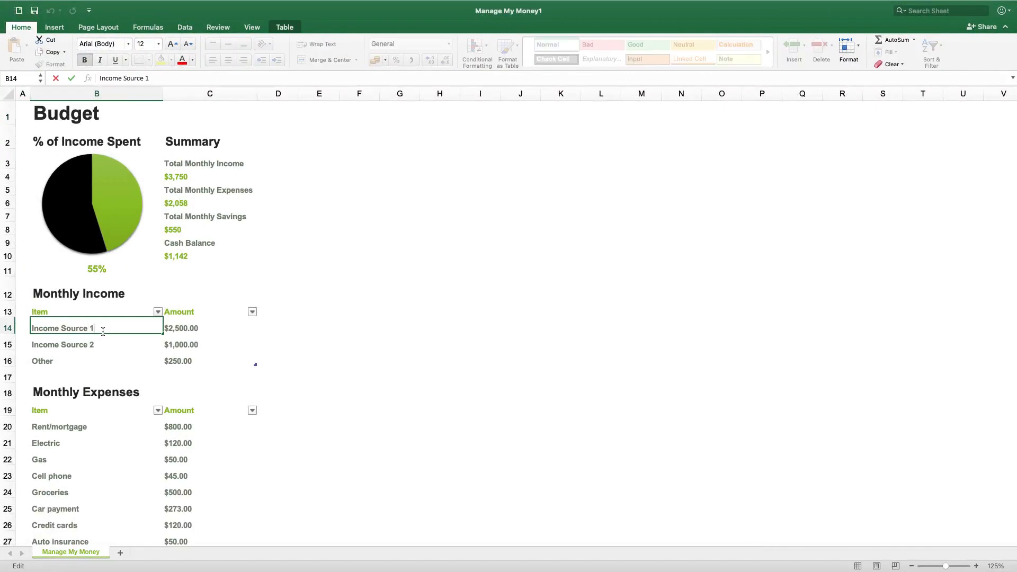
pyautogui.moveTo(104, 329); pyautogui.dragTo(36, 326)
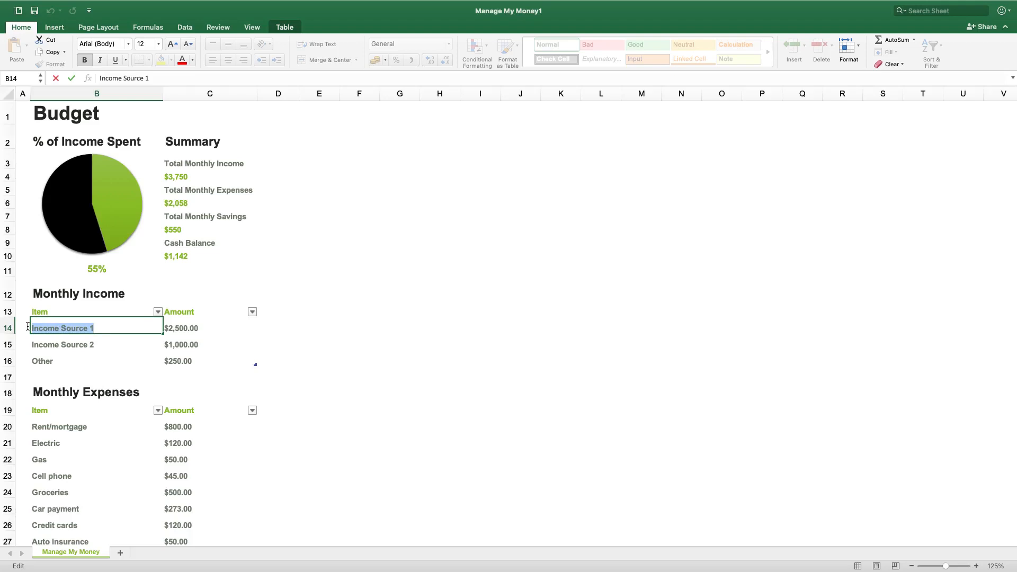
pyautogui.write('profit')
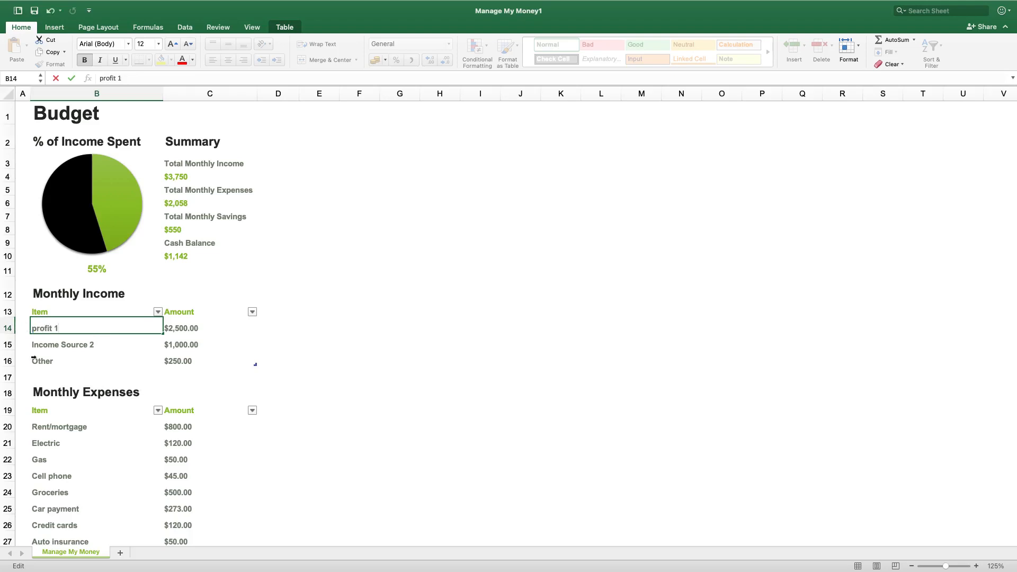
pyautogui.click(72, 348)
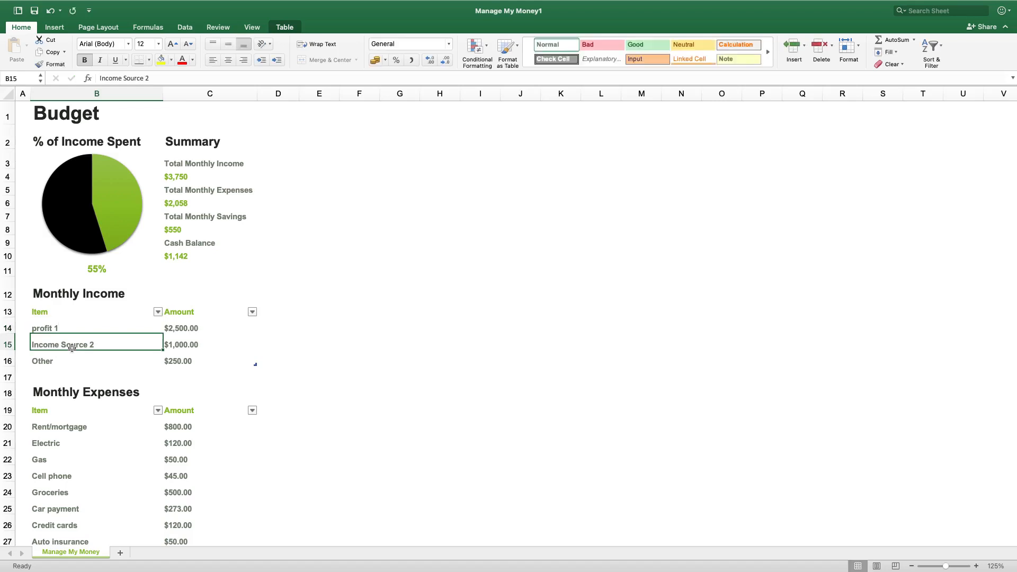
pyautogui.doubleClick(98, 342)
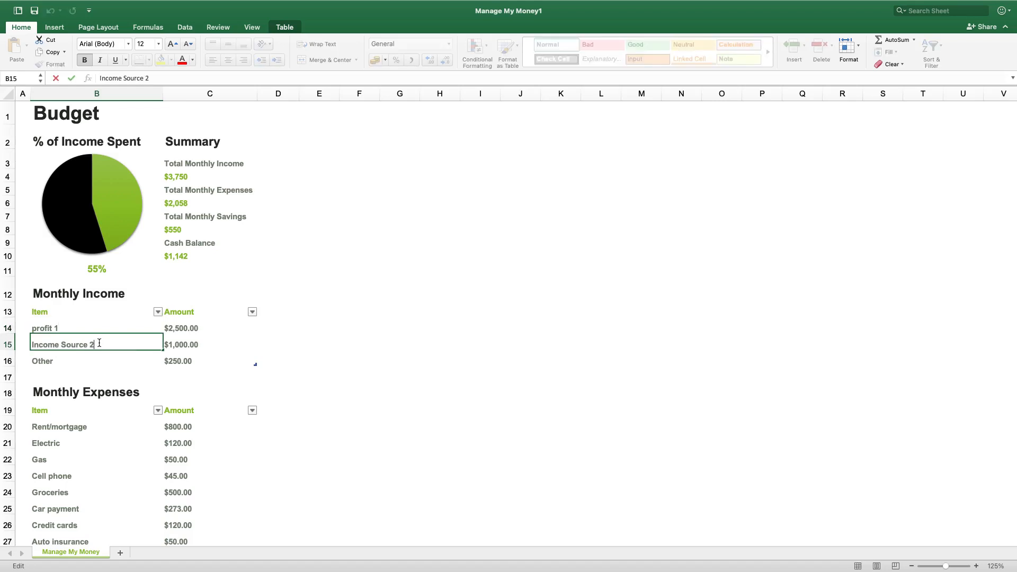
pyautogui.tripleClick(99, 343)
pyautogui.write('profit')
# - Set the amount of the profit 1 item in cell C14 to 200
pyautogui.click(186, 330)
pyautogui.doubleClick(186, 329)
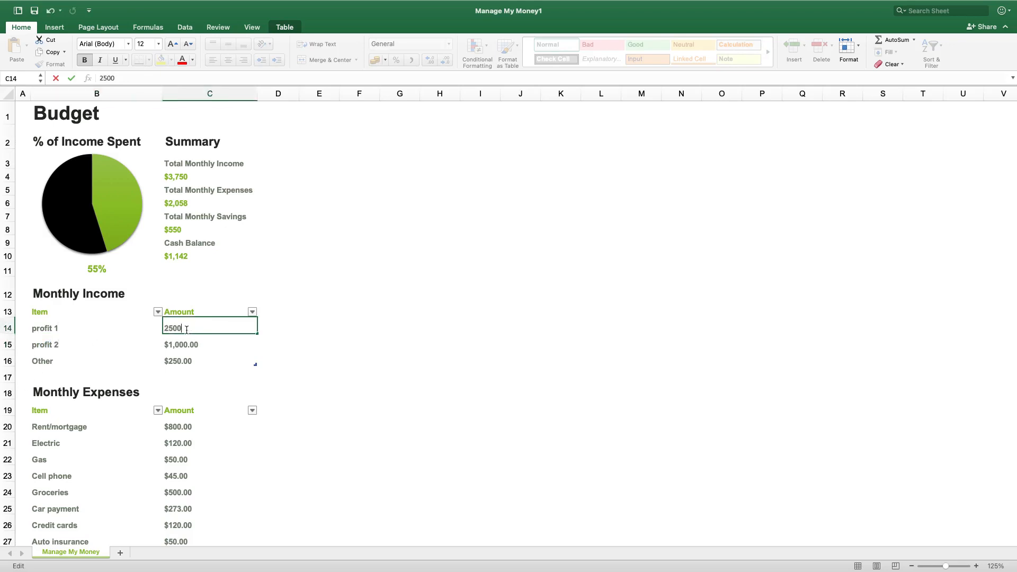
pyautogui.moveTo(189, 325); pyautogui.dragTo(172, 328)
pyautogui.write('200')
pyautogui.click(207, 377)
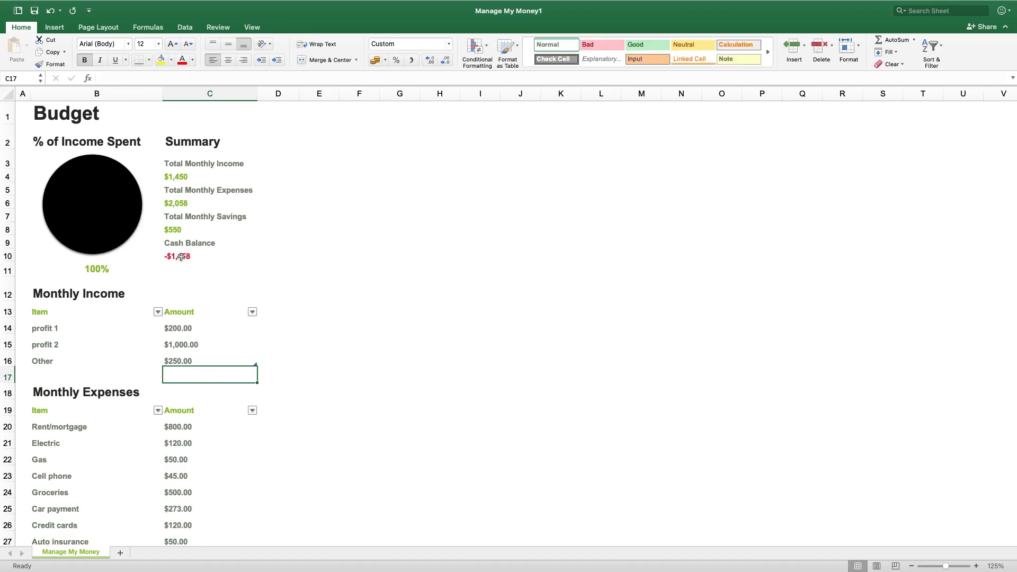
# - Set the amount of the profit 2 item in cell C15 to 100
pyautogui.doubleClick(183, 345)
pyautogui.moveTo(183, 345); pyautogui.dragTo(162, 347)
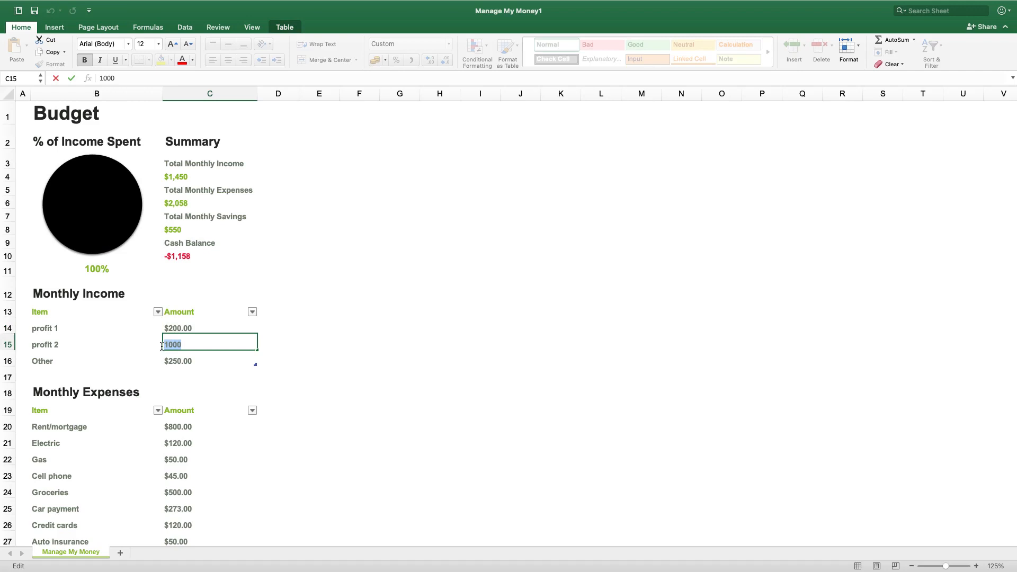
pyautogui.write('100')
pyautogui.click(171, 361)
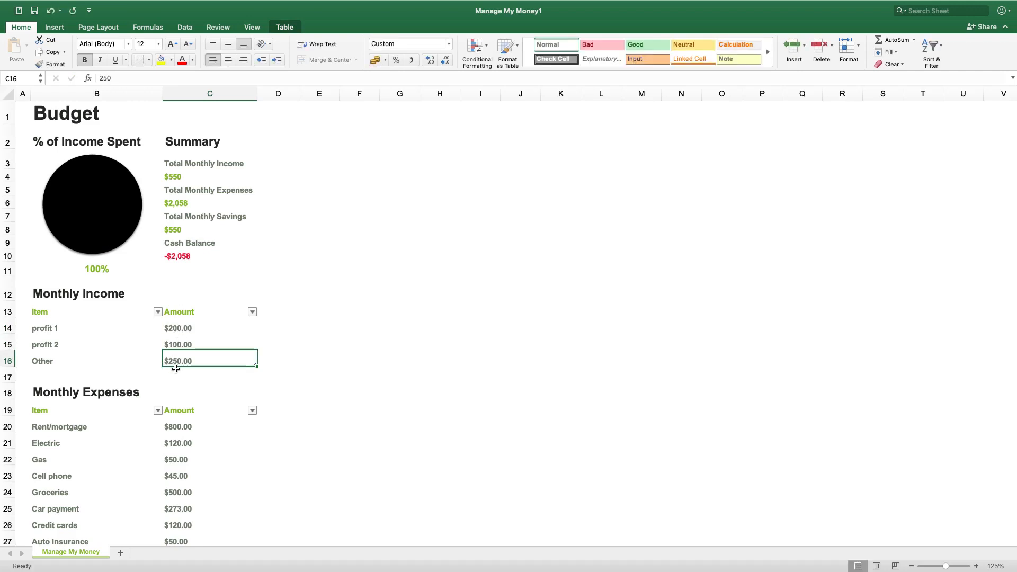
# - Set the amount of the profit 1 item in cell C14 to 2500
pyautogui.doubleClick(179, 329)
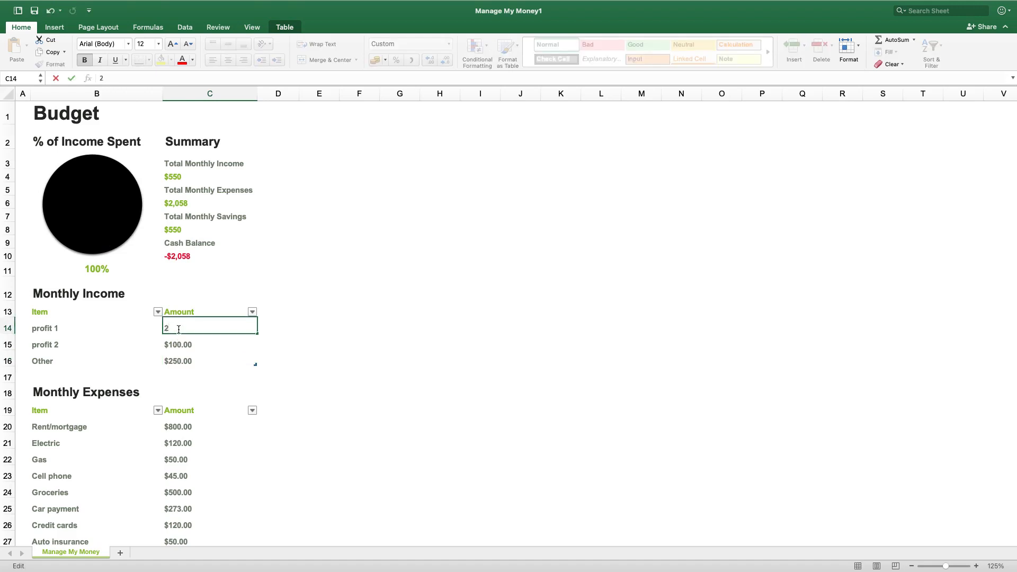
pyautogui.write('00')
pyautogui.press('Return')
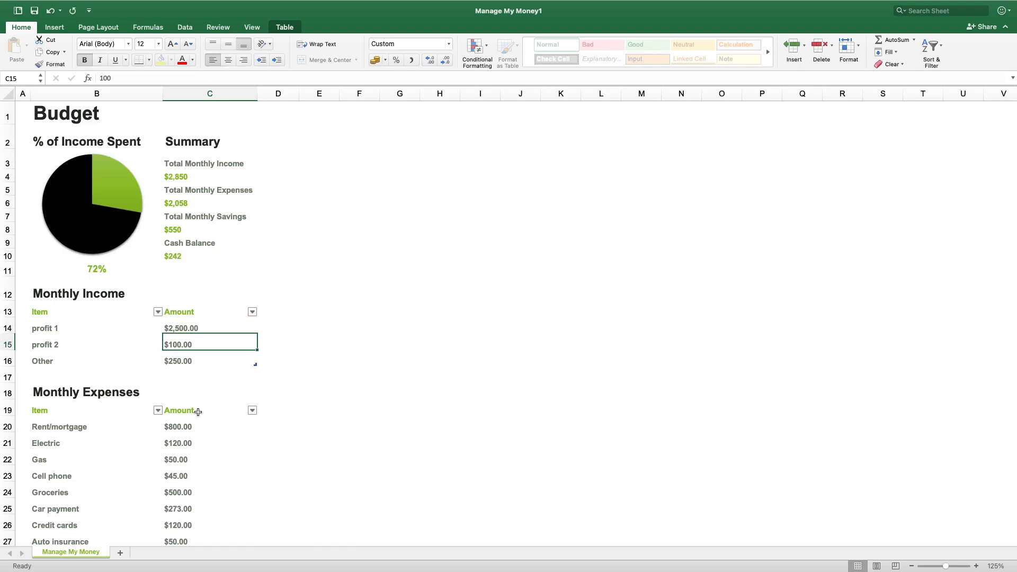
pyautogui.scroll(-2, 185, 408)
pyautogui.scroll(-10, 169, 413)
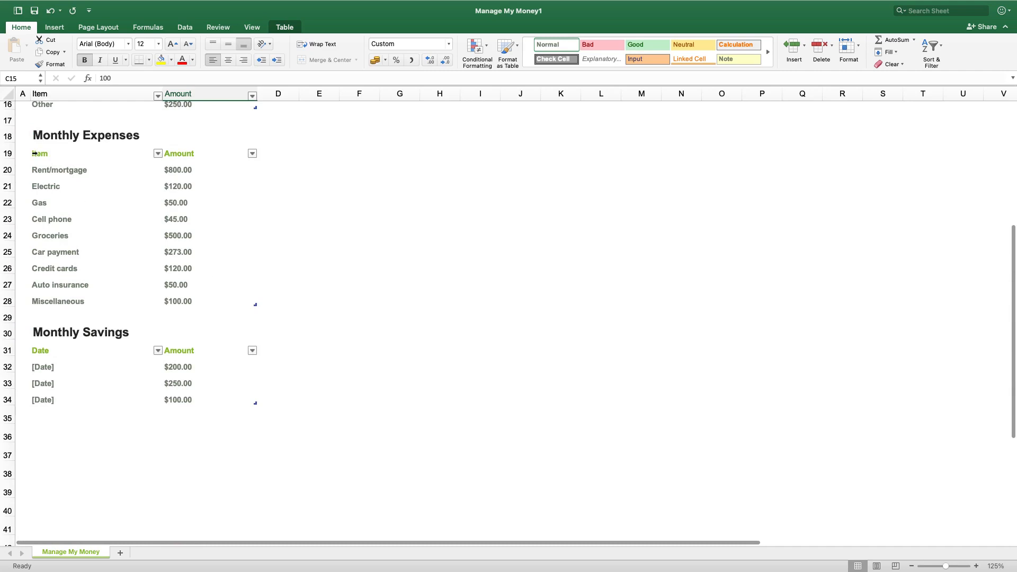
pyautogui.moveTo(20, 3)
pyautogui.click(65, 6)
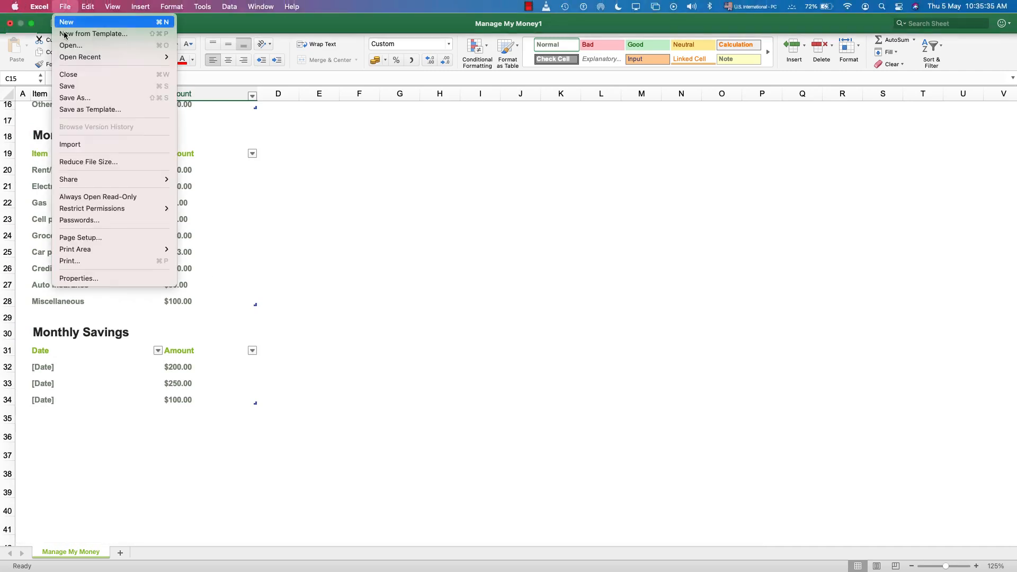
pyautogui.click(67, 98)
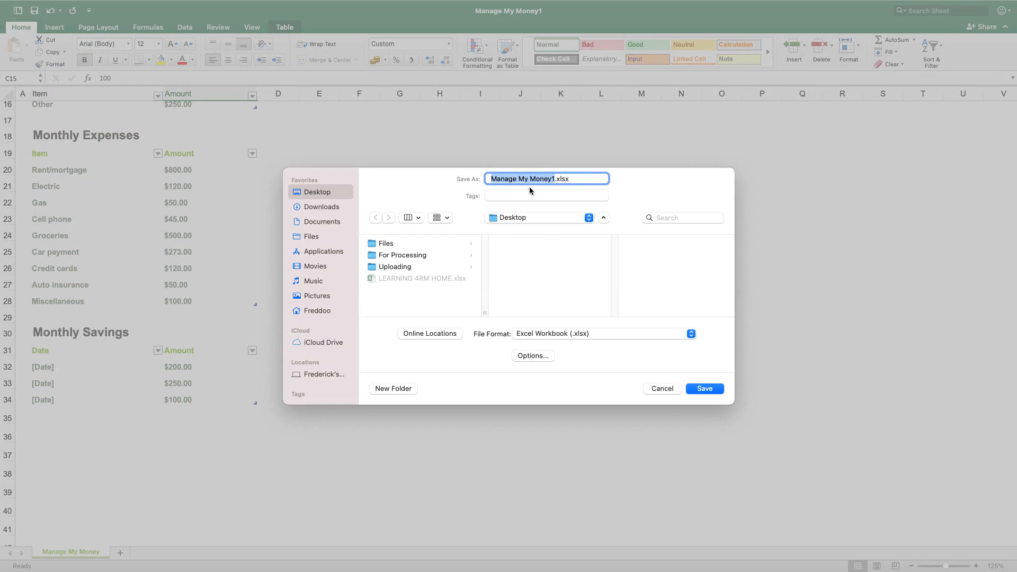
pyautogui.write('profit')
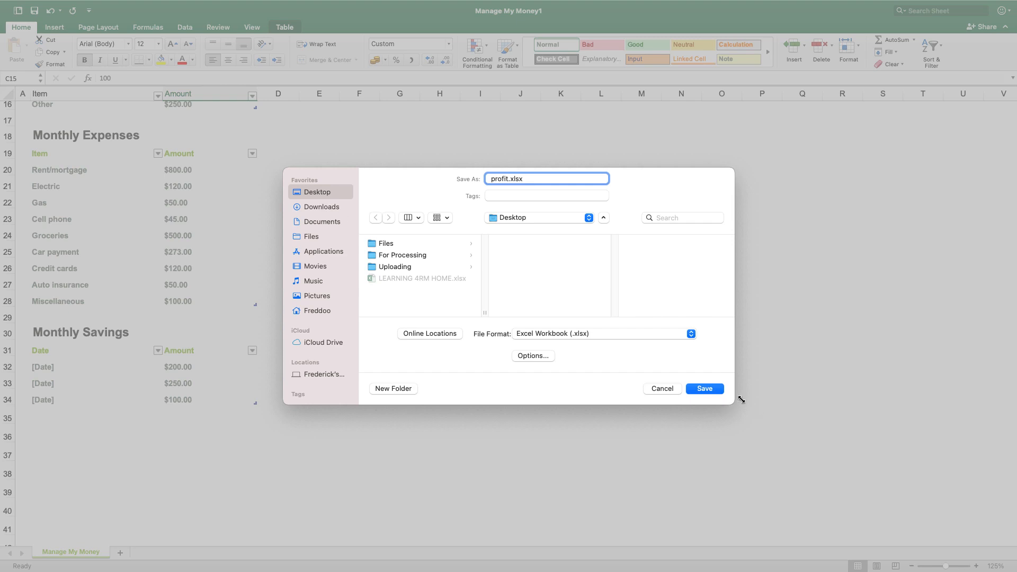
pyautogui.click(669, 389)
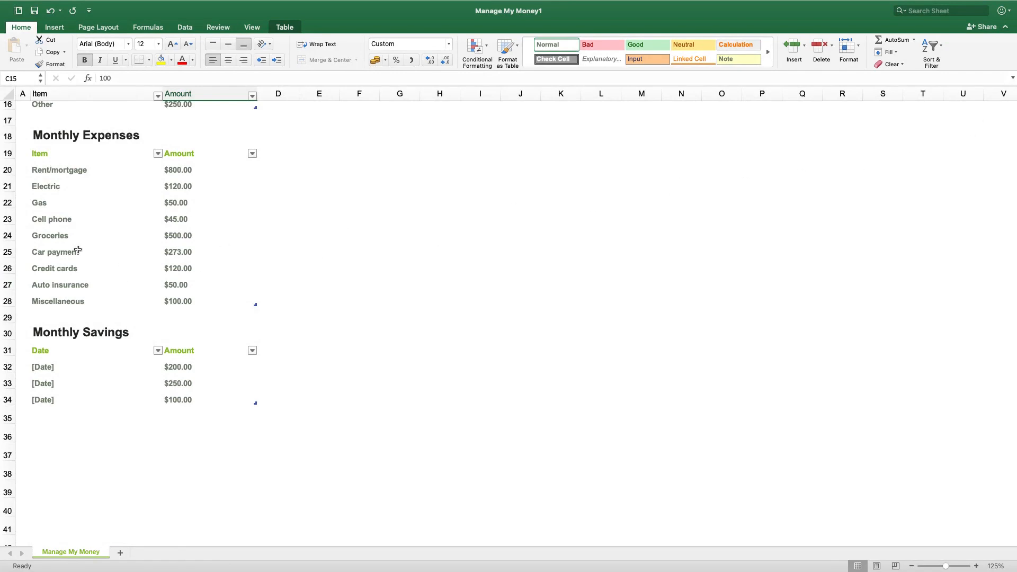
# - Switch to the open LEARNING 4RM HOME workbook and select cell G22 on its sheet
pyautogui.scroll(5, 139, 212)
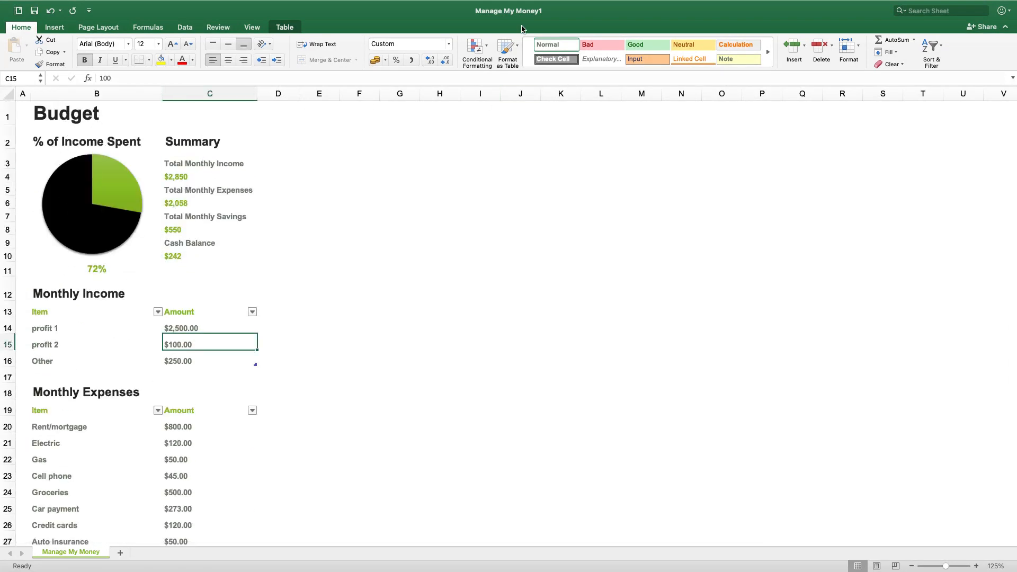
pyautogui.moveTo(1, 3)
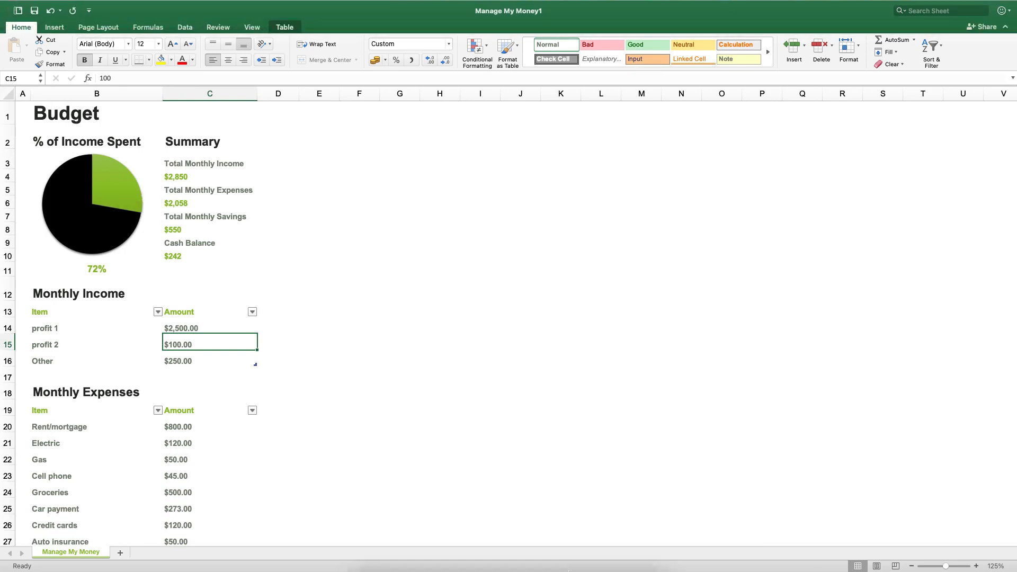
pyautogui.moveTo(568, 563)
pyautogui.rightClick(604, 530)
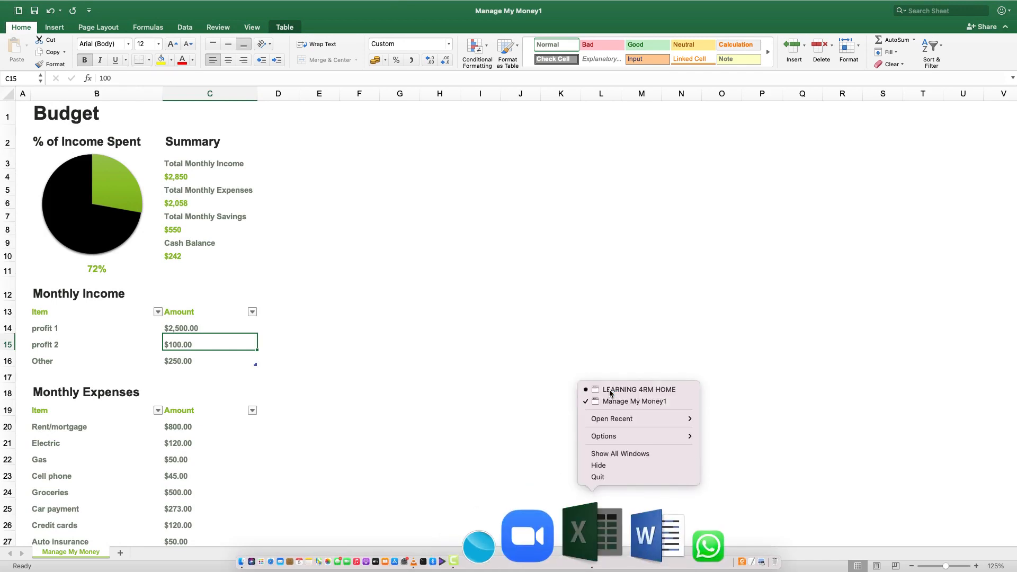
pyautogui.click(424, 405)
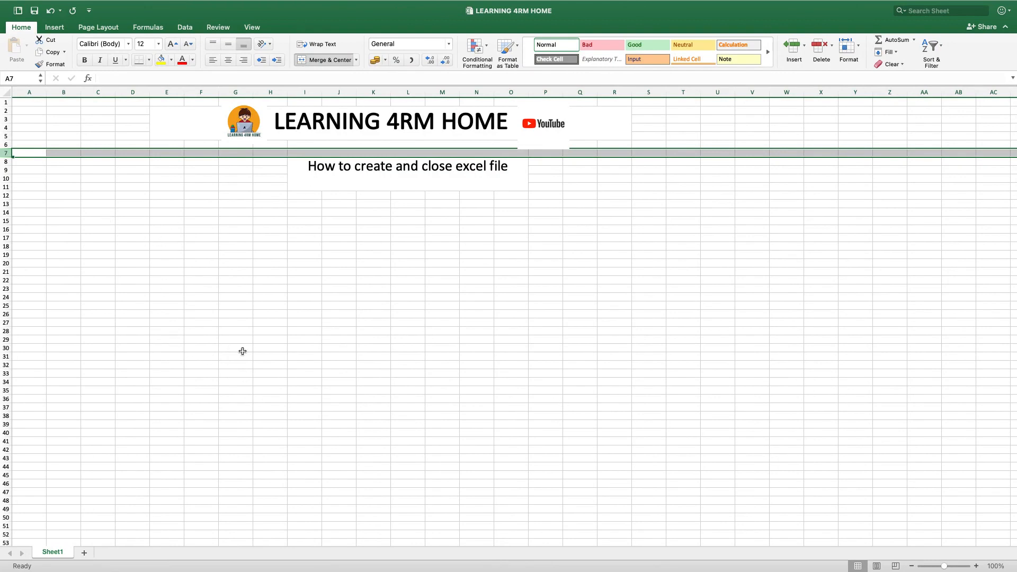
pyautogui.click(230, 282)
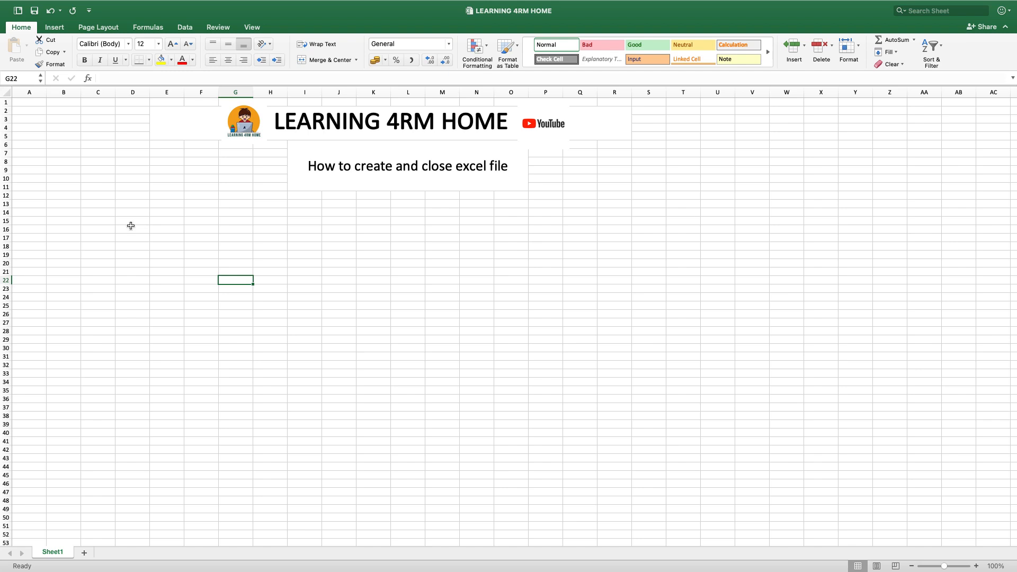
pyautogui.moveTo(15, 36)
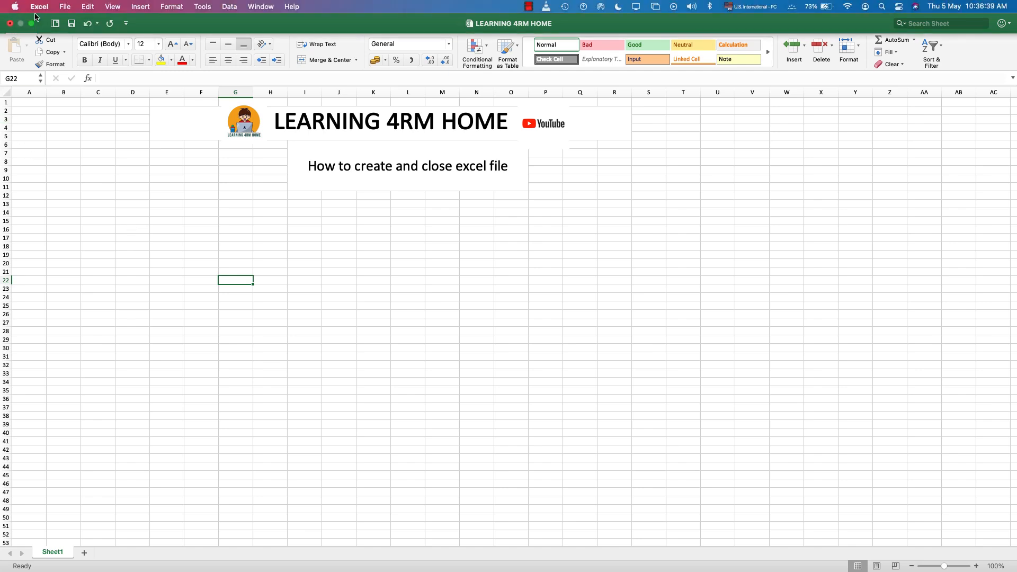
pyautogui.click(64, 7)
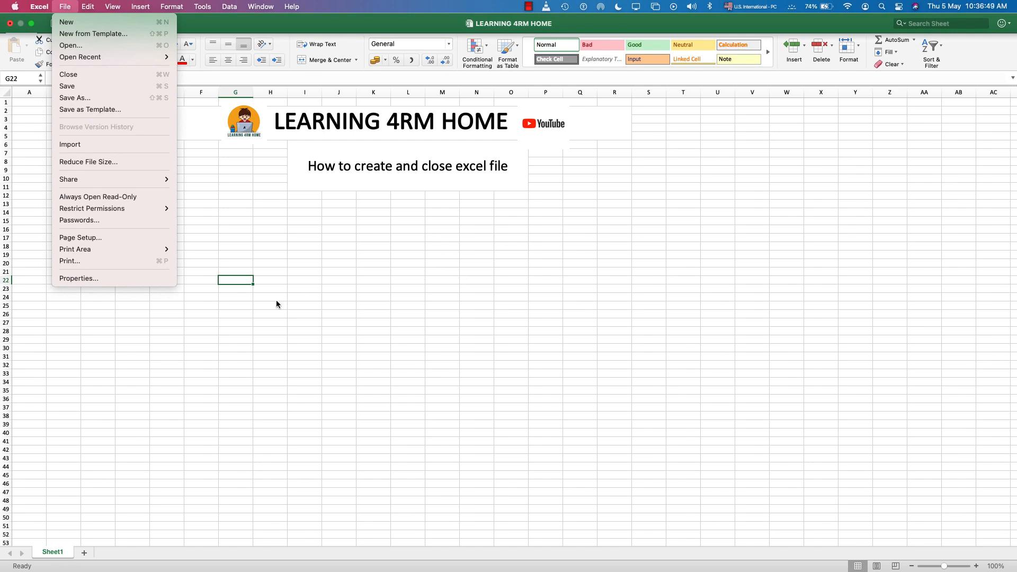
pyautogui.click(511, 351)
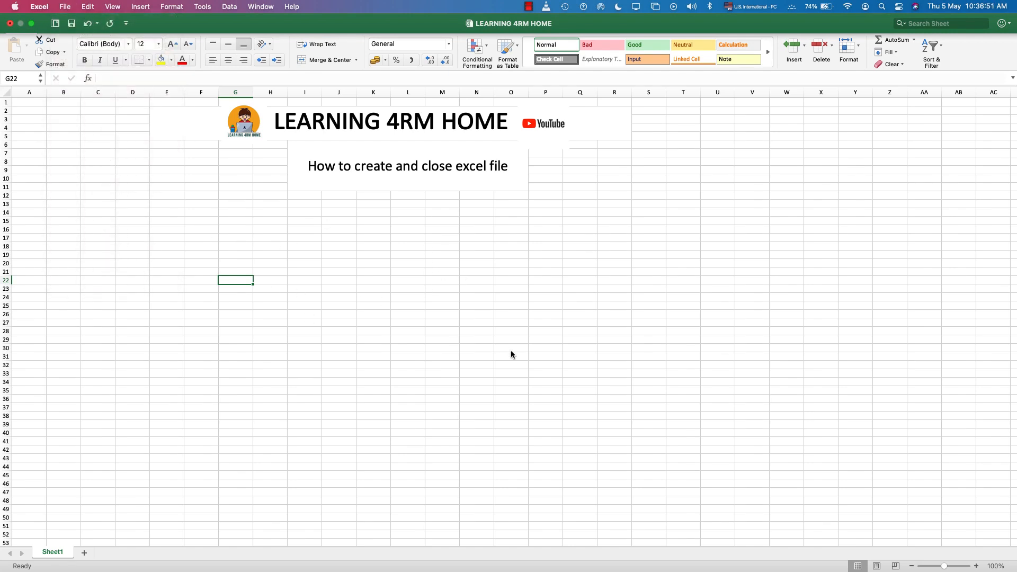